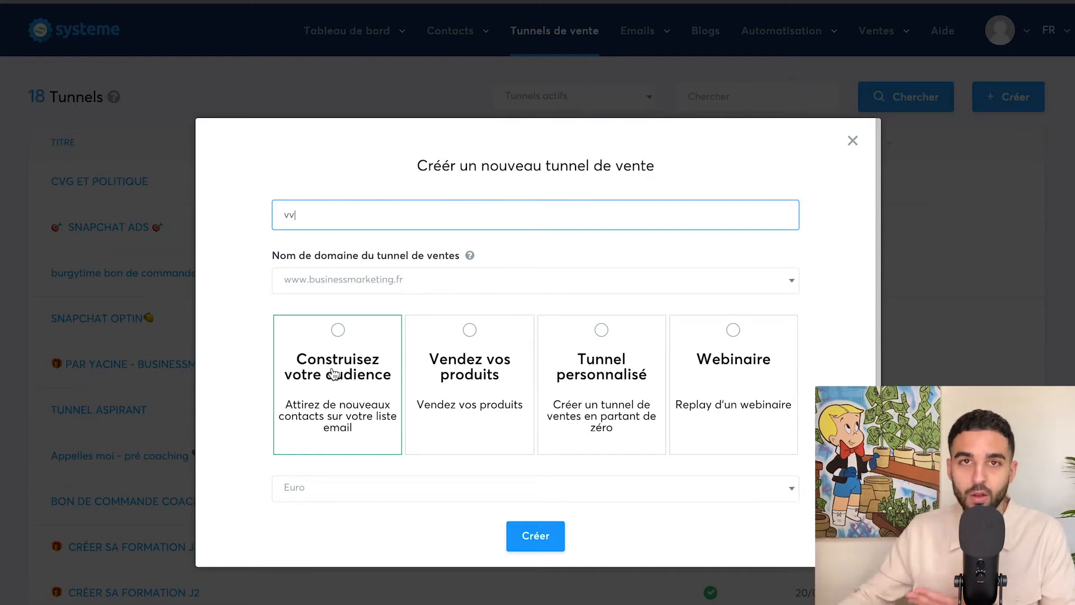
pyautogui.click(446, 365)
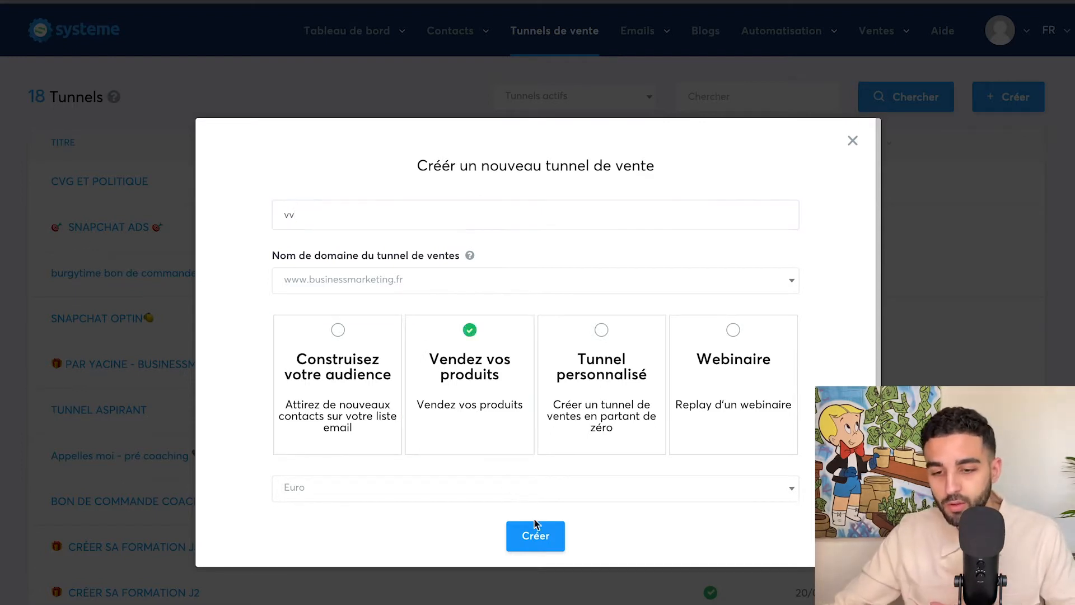
pyautogui.click(535, 536)
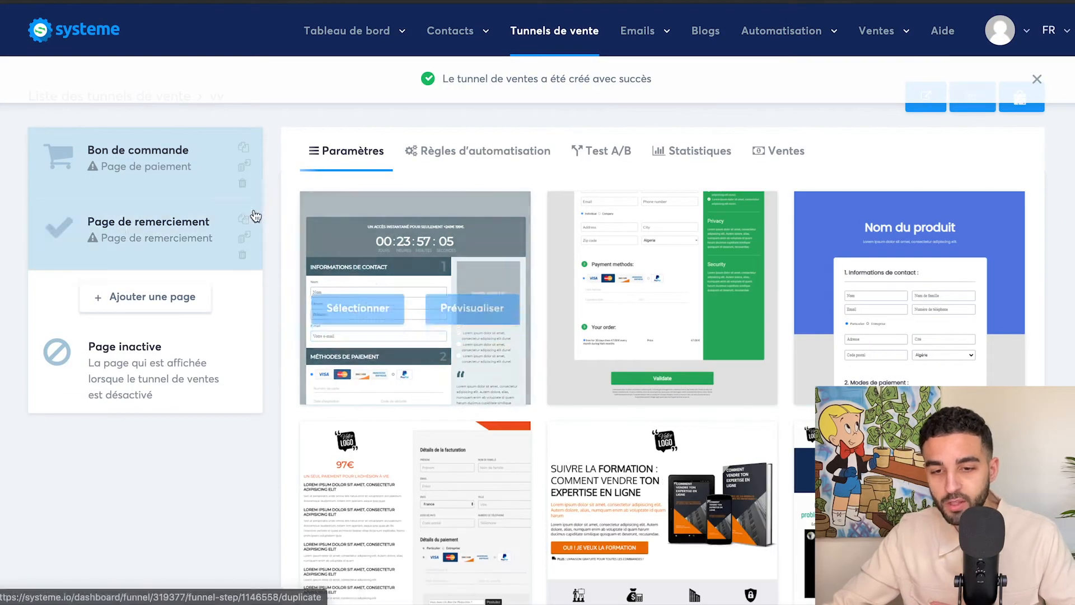
# - Add a page named bbb of type "Page de vente" to the funnel
pyautogui.click(162, 301)
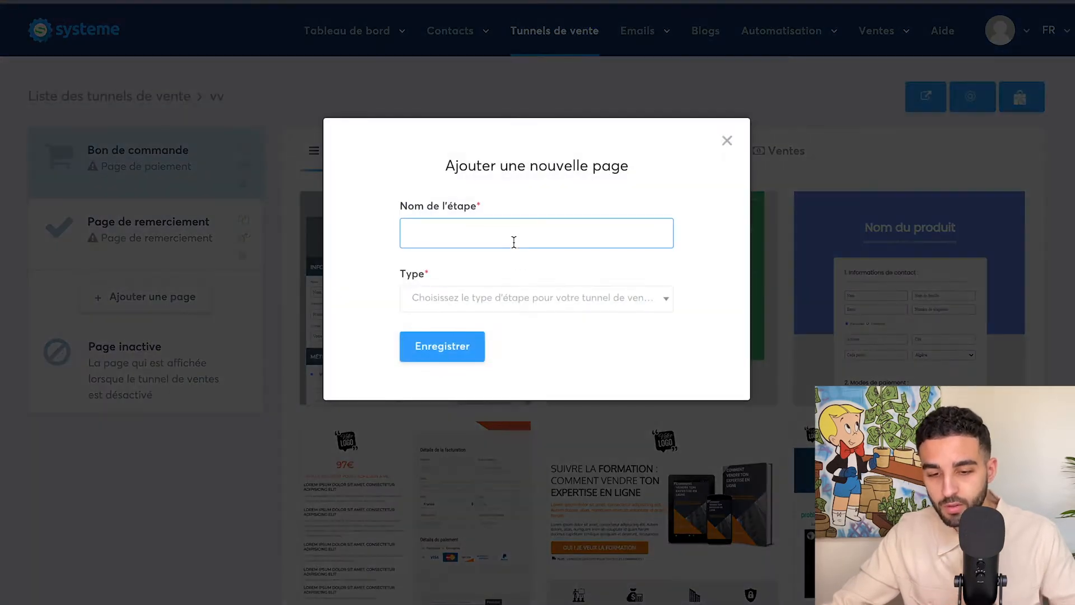
pyautogui.write('bbb')
pyautogui.click(476, 298)
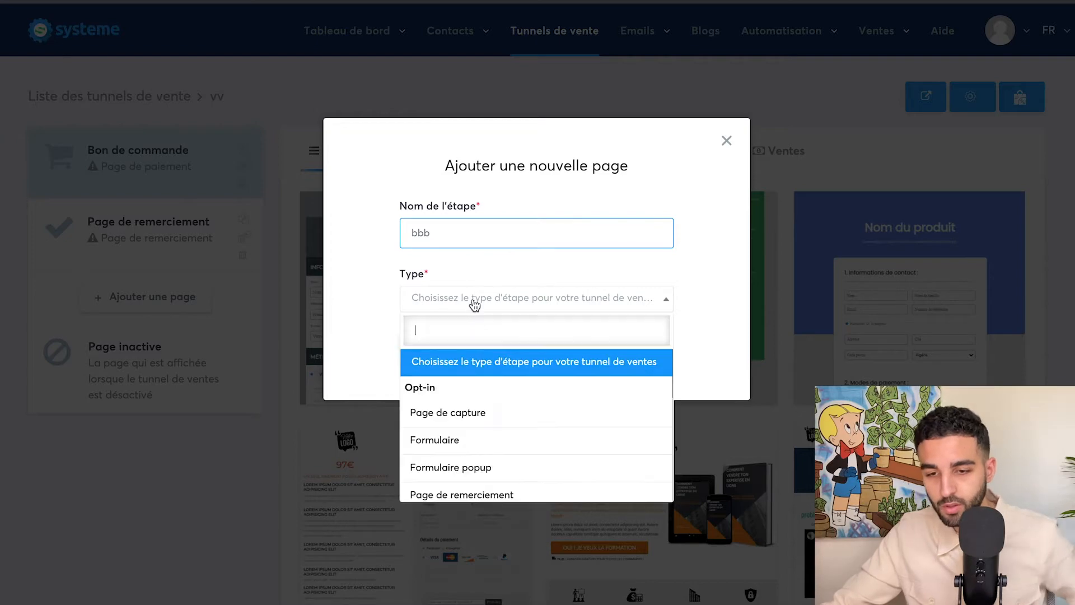
pyautogui.scroll(-4, 478, 412)
pyautogui.scroll(4, 481, 420)
pyautogui.scroll(-2, 480, 448)
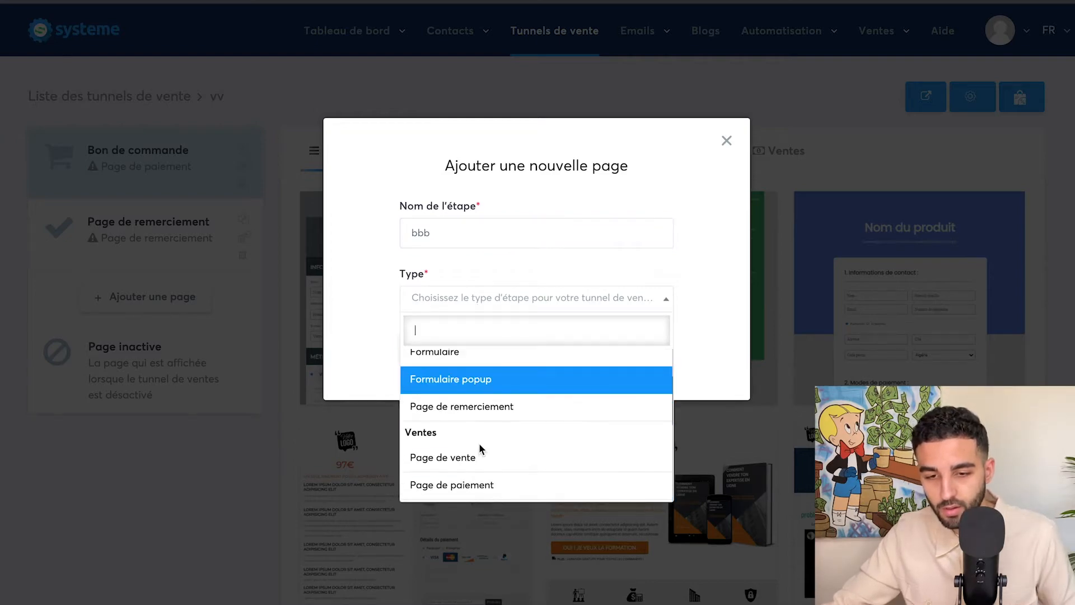
pyautogui.click(480, 456)
pyautogui.click(470, 356)
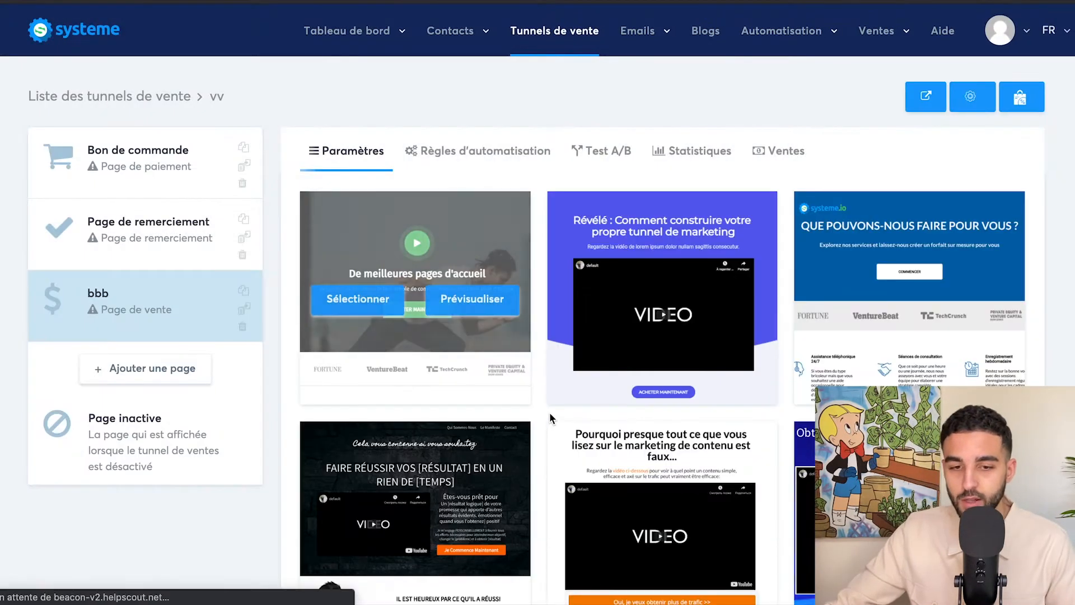
# - Reorder the funnel so bbb comes first and apply the "Révélé : Comment construire votre propre tunnel de marketing" template to it
pyautogui.moveTo(218, 314); pyautogui.dragTo(190, 169)
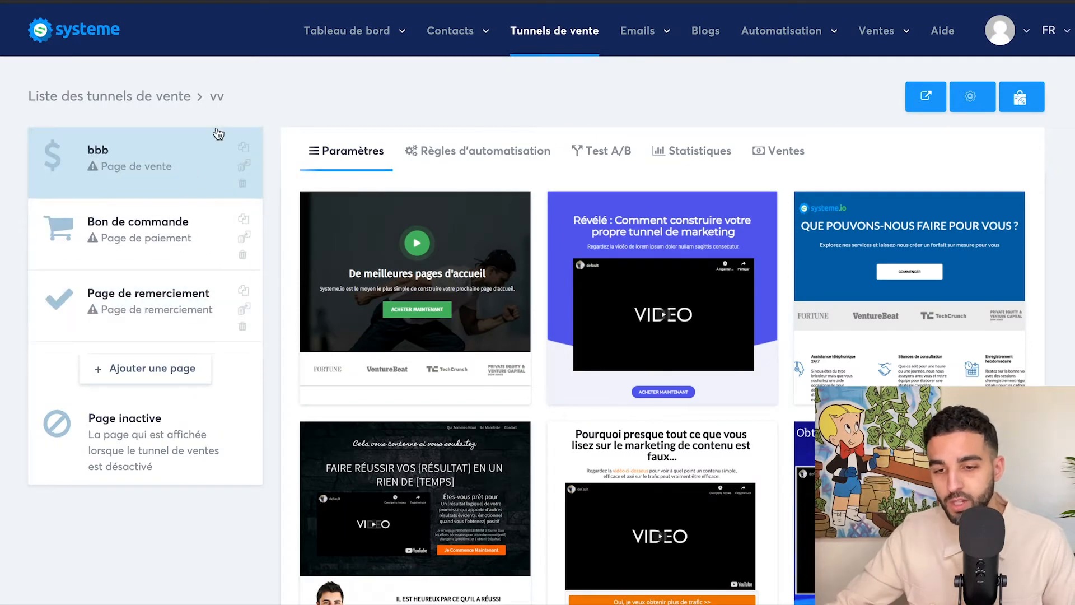
pyautogui.moveTo(635, 303)
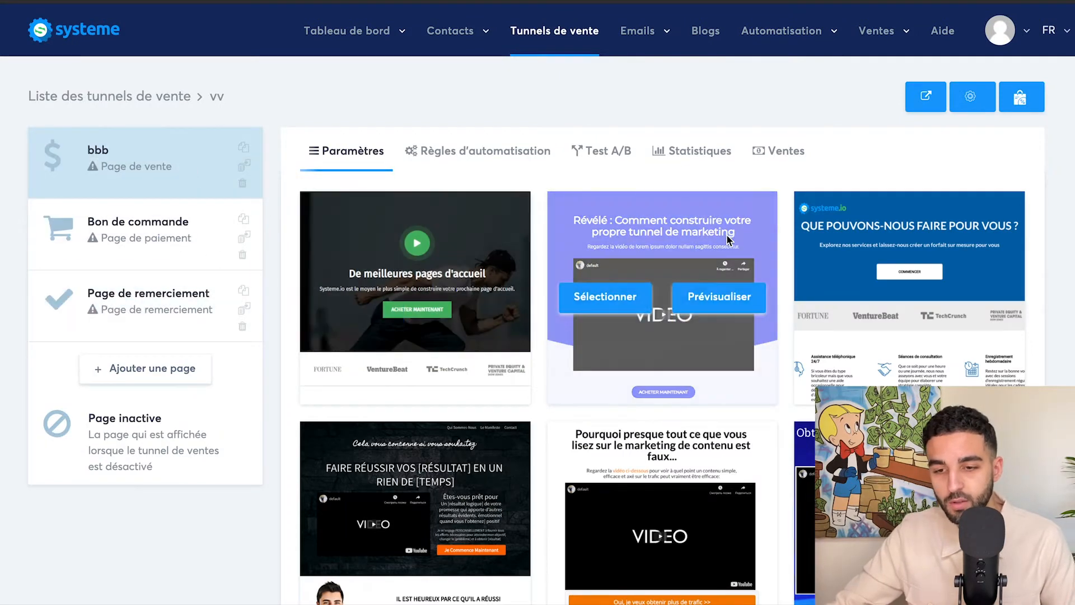
pyautogui.click(639, 305)
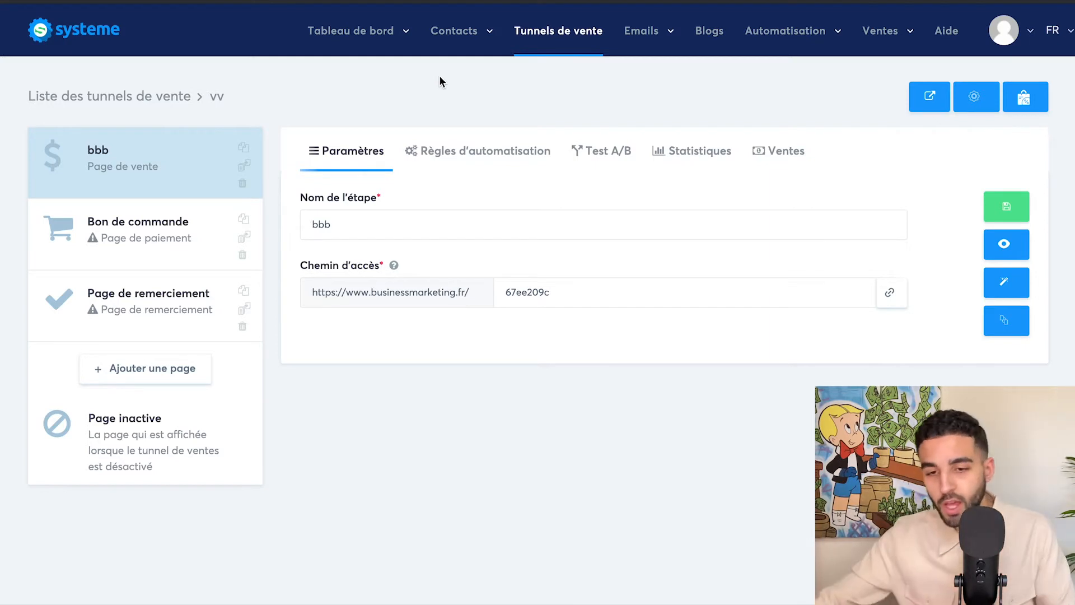
# - Open the bbb sales page in the page editor and look through the sections of its template
pyautogui.click(1005, 287)
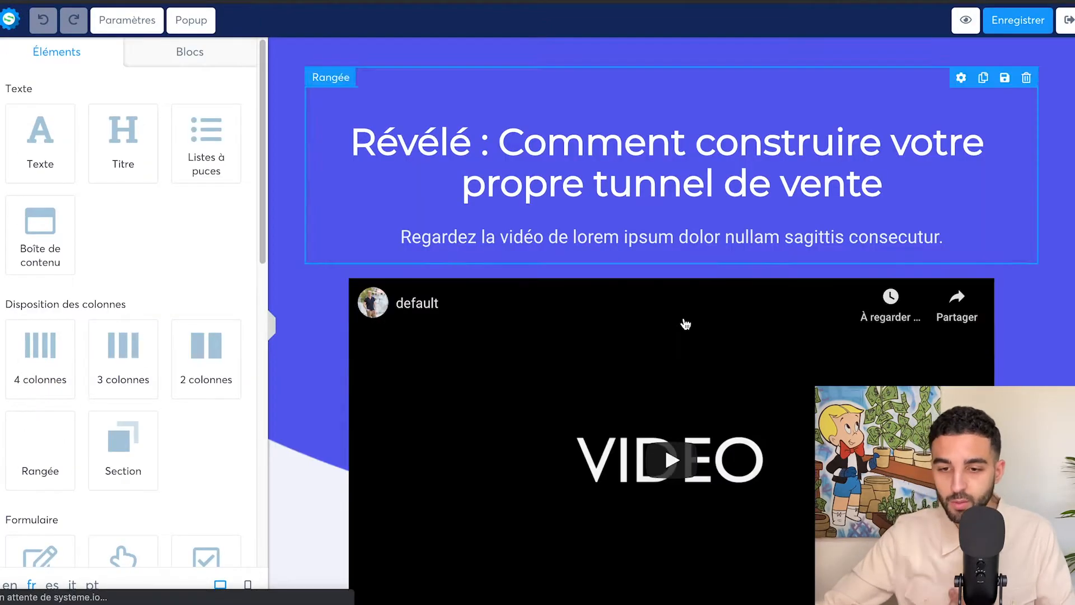
pyautogui.scroll(-5, 728, 317)
pyautogui.scroll(-3, 873, 299)
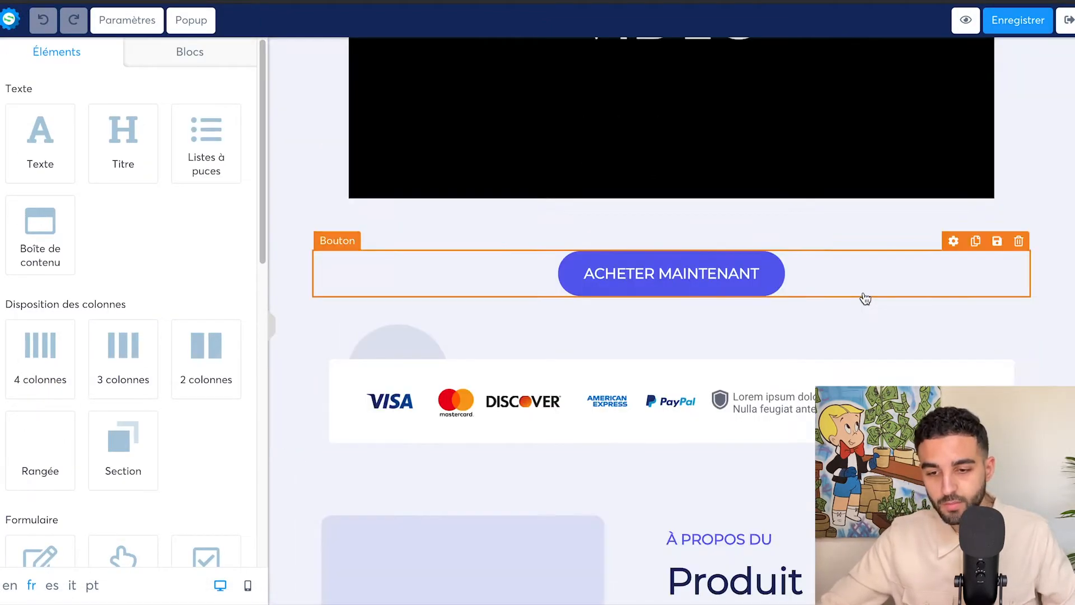
pyautogui.scroll(-5, 780, 348)
pyautogui.scroll(-5, 756, 352)
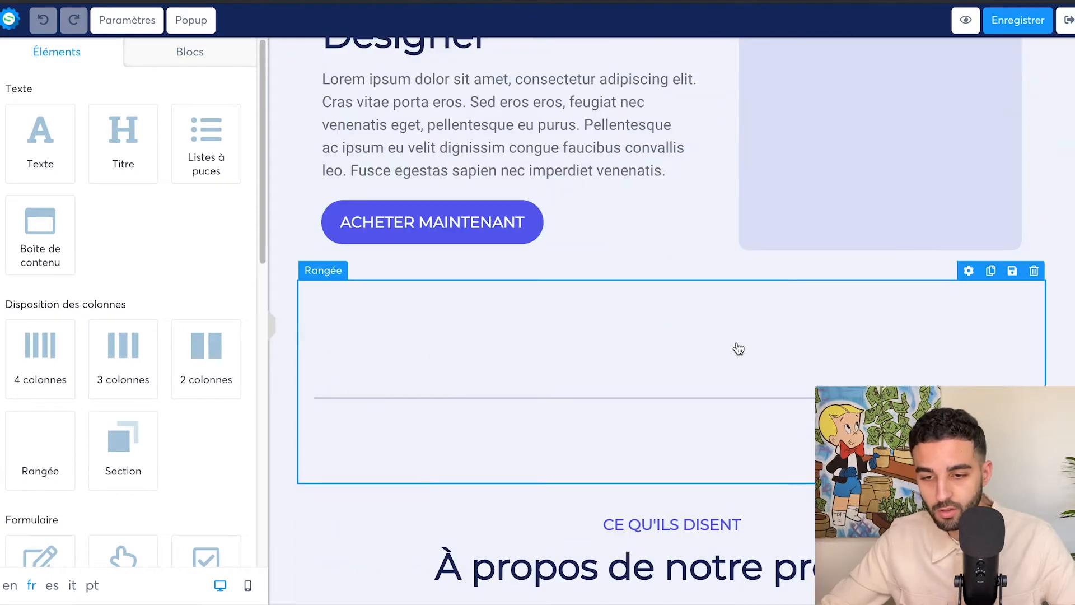
pyautogui.scroll(10, 739, 349)
pyautogui.scroll(-8, 739, 353)
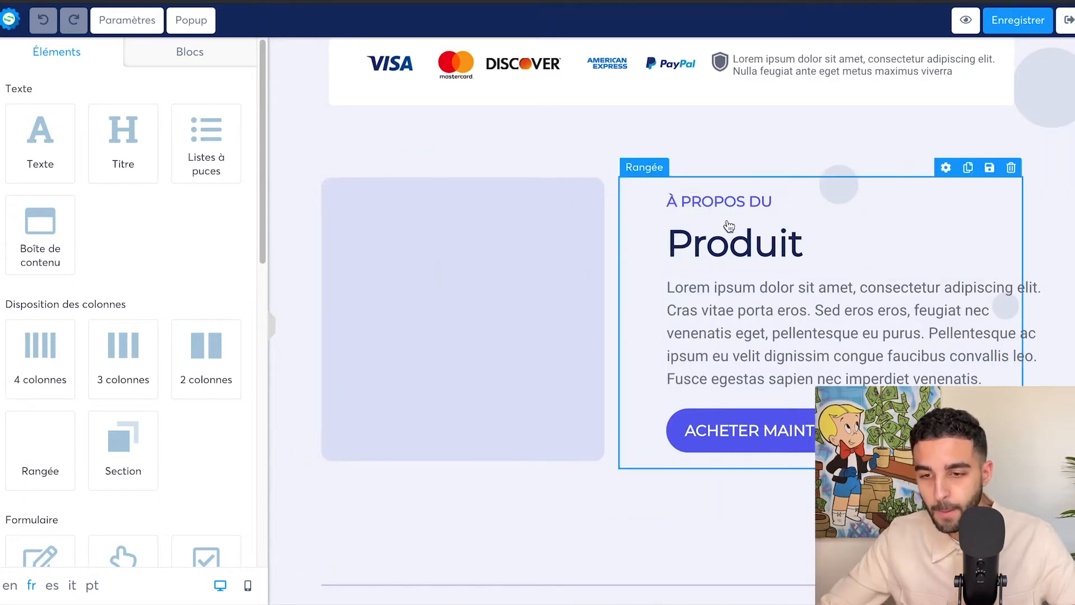
# - Delete the "À PROPOS DU" text element above the "Produit" heading
pyautogui.click(737, 206)
pyautogui.click(996, 211)
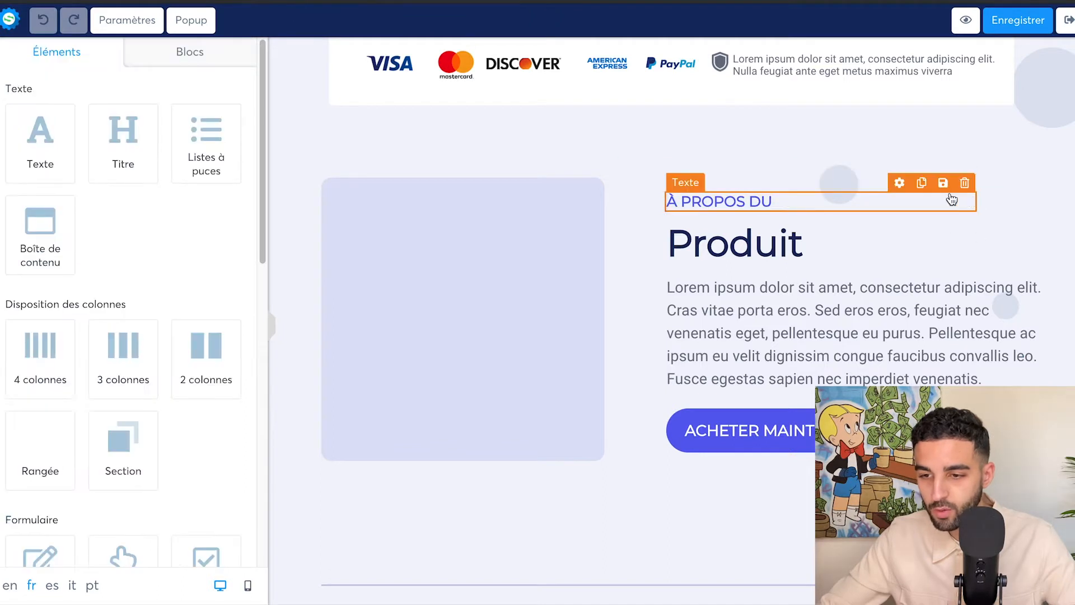
pyautogui.click(964, 184)
pyautogui.click(675, 57)
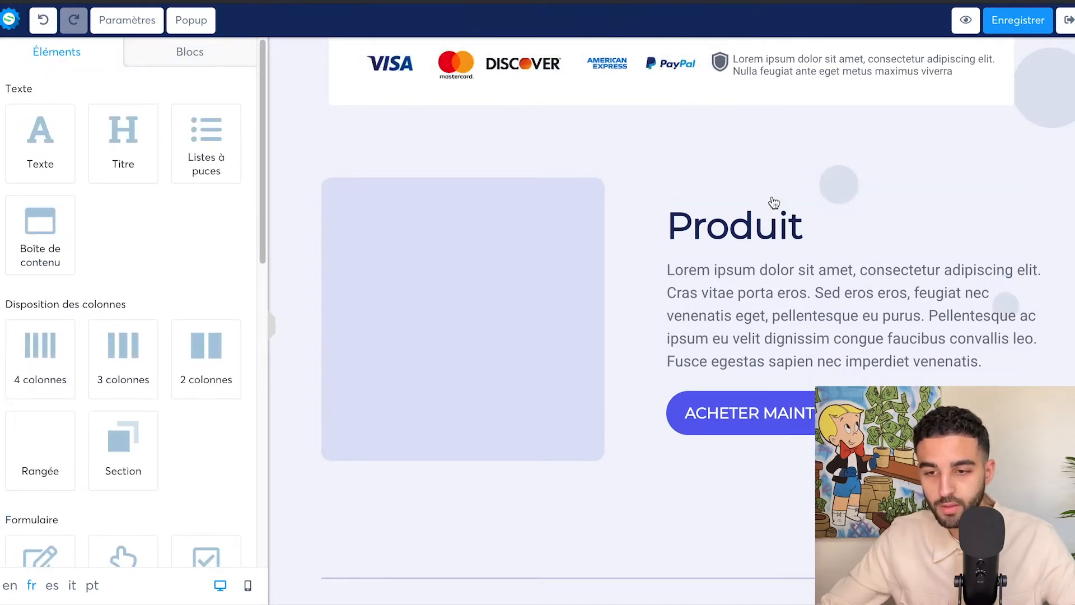
# - Replace the "Produit" heading with "Réservez votre appel ici"
pyautogui.doubleClick(760, 230)
pyautogui.write('Rése')
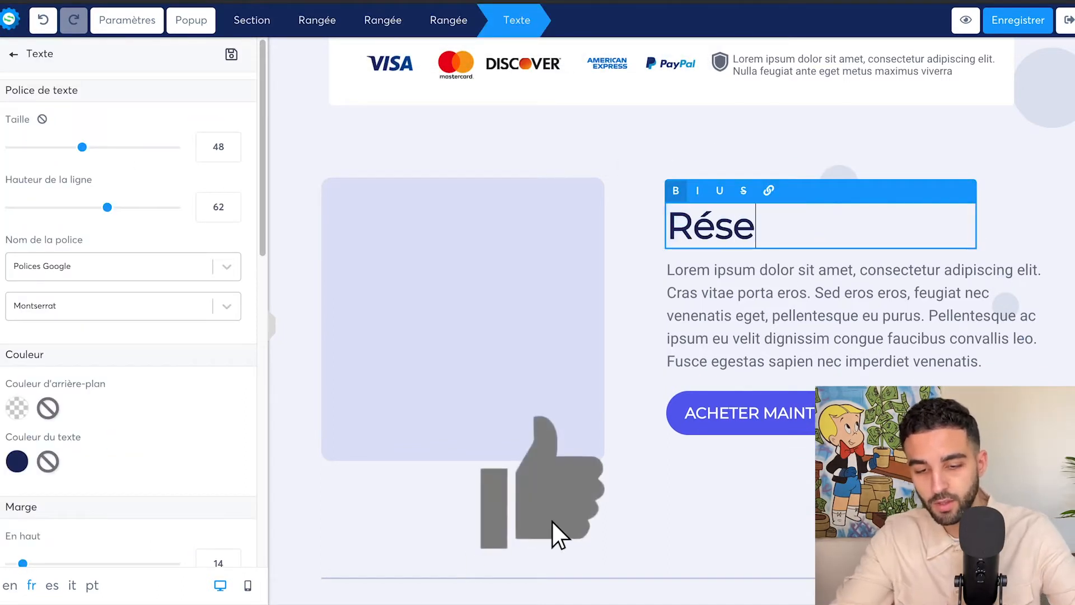
pyautogui.write('rvez')
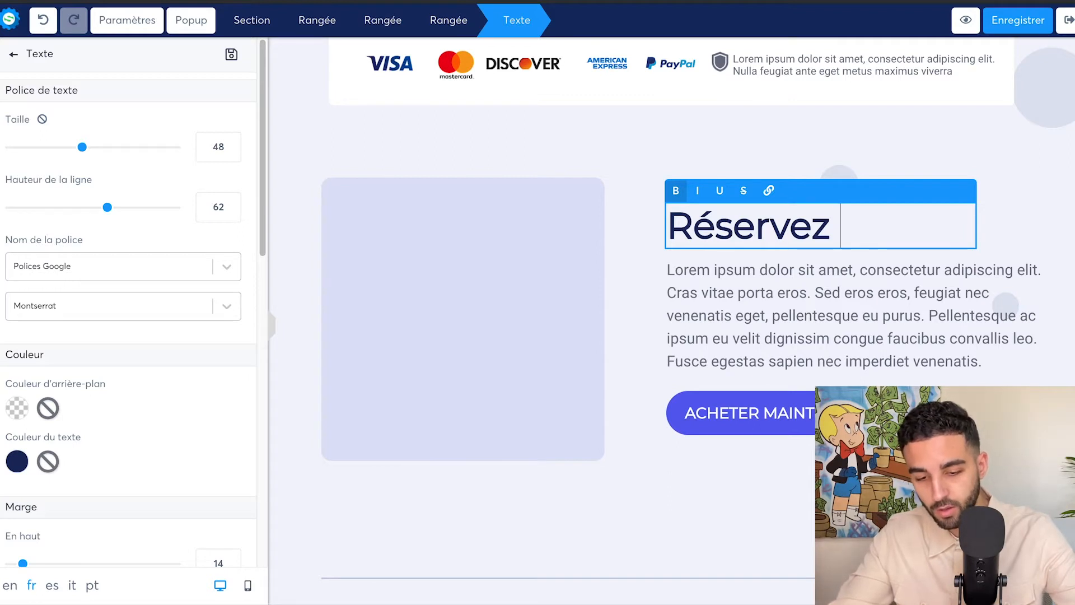
pyautogui.write('votre appel i')
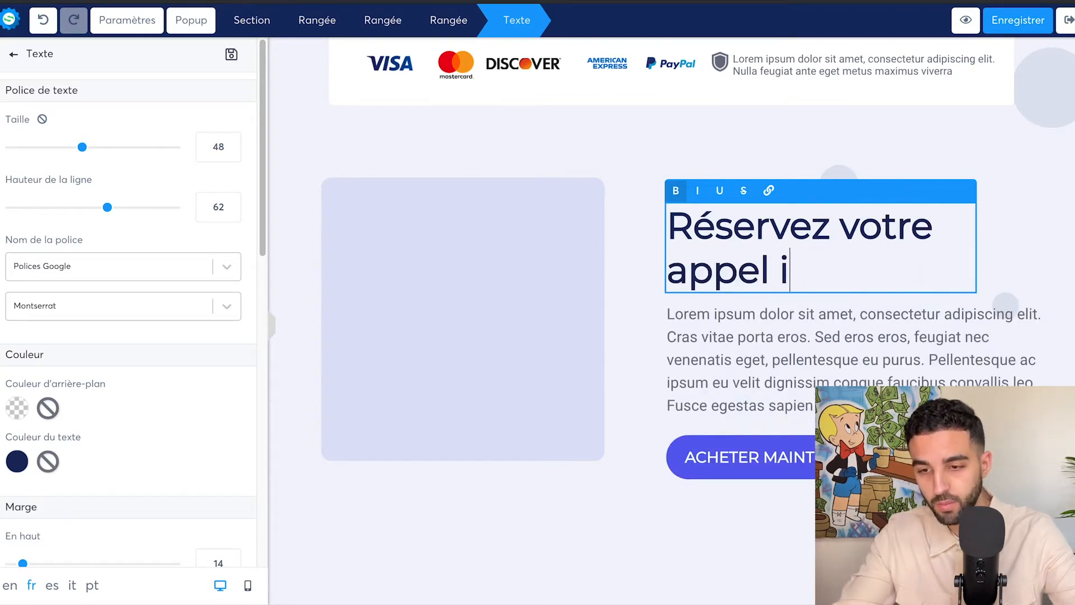
pyautogui.write('ci')
pyautogui.press('Escape')
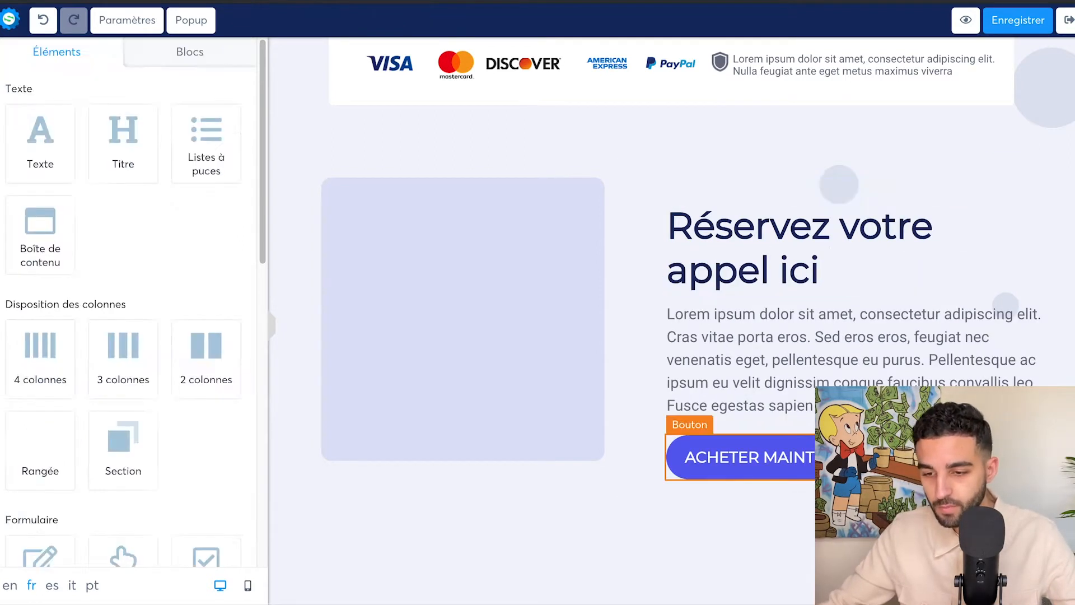
# - Delete the "ACHETER MAINTENANT" button under the booking text and the placeholder image beside it
pyautogui.press('Delete')
pyautogui.click(672, 62)
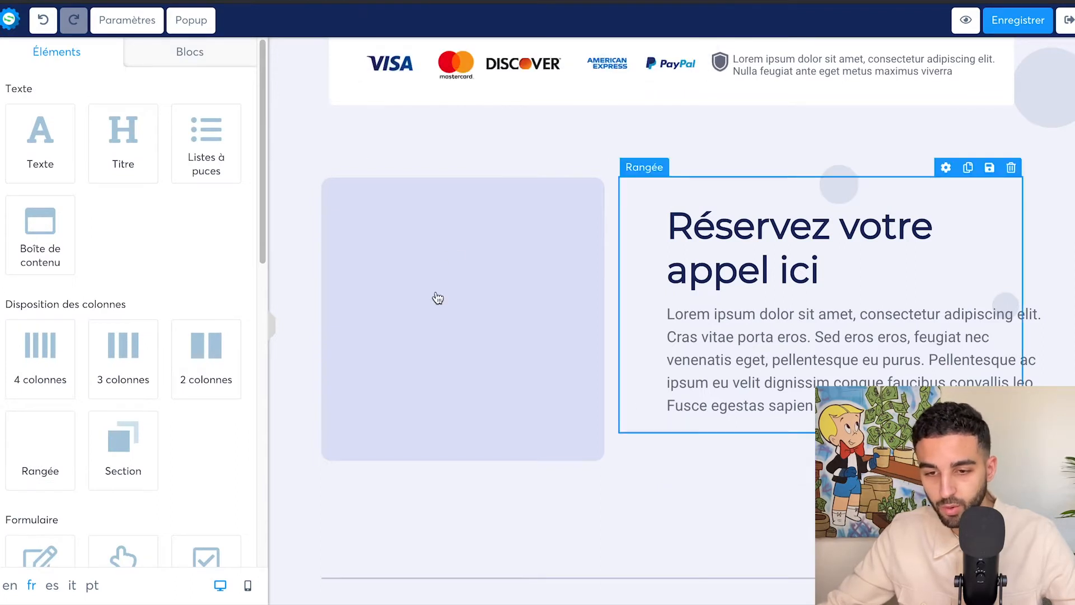
pyautogui.click(593, 167)
pyautogui.click(666, 58)
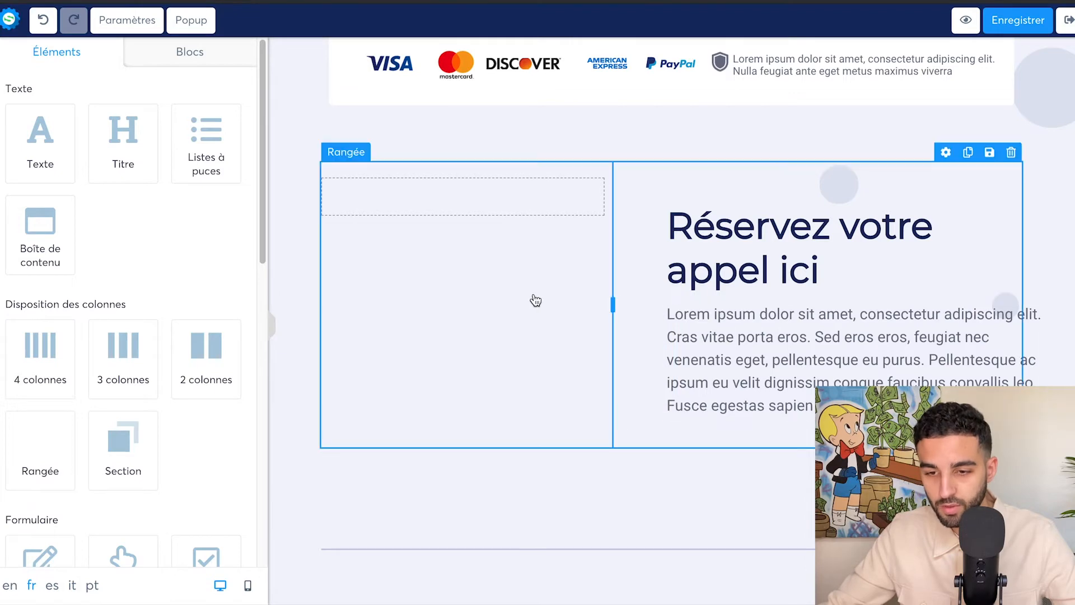
# - Widen the empty column of the "Réservez votre appel ici" row by shifting the column divider toward the text
pyautogui.scroll(2, 626, 330)
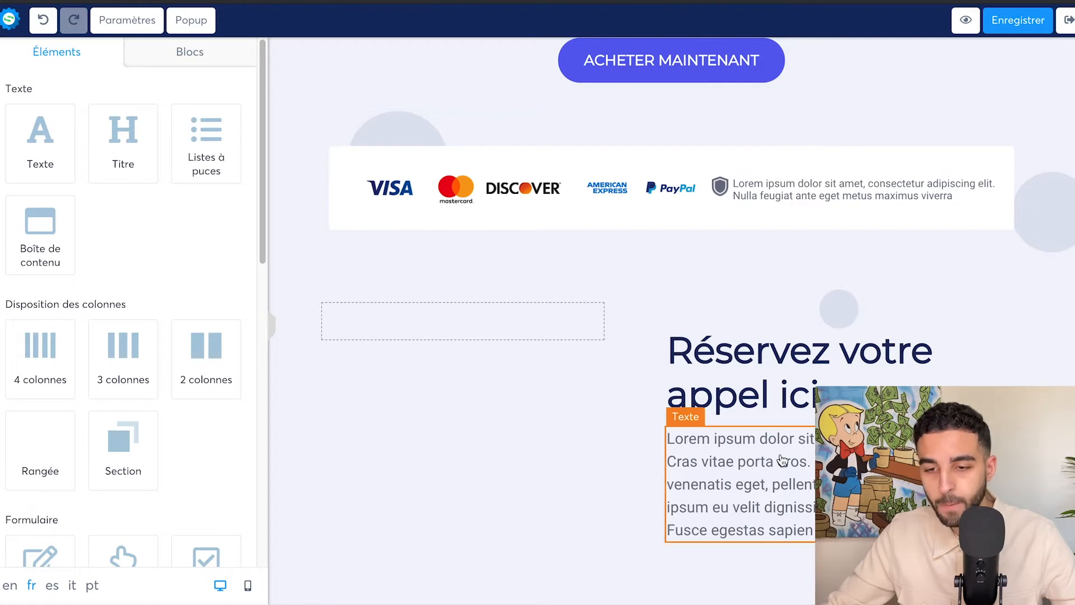
pyautogui.scroll(-4, 783, 460)
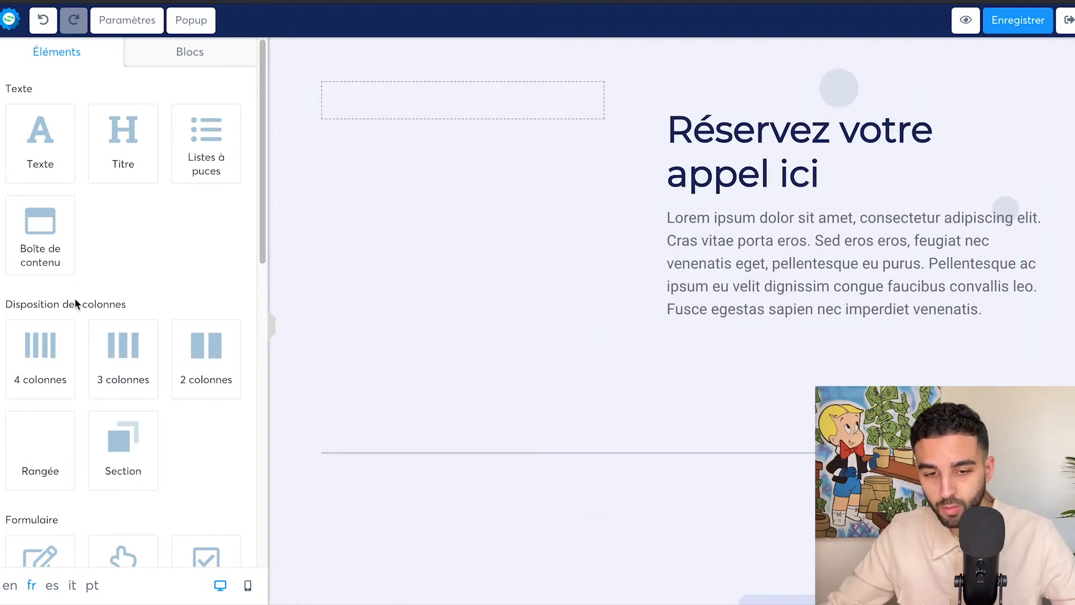
pyautogui.scroll(-1, 110, 379)
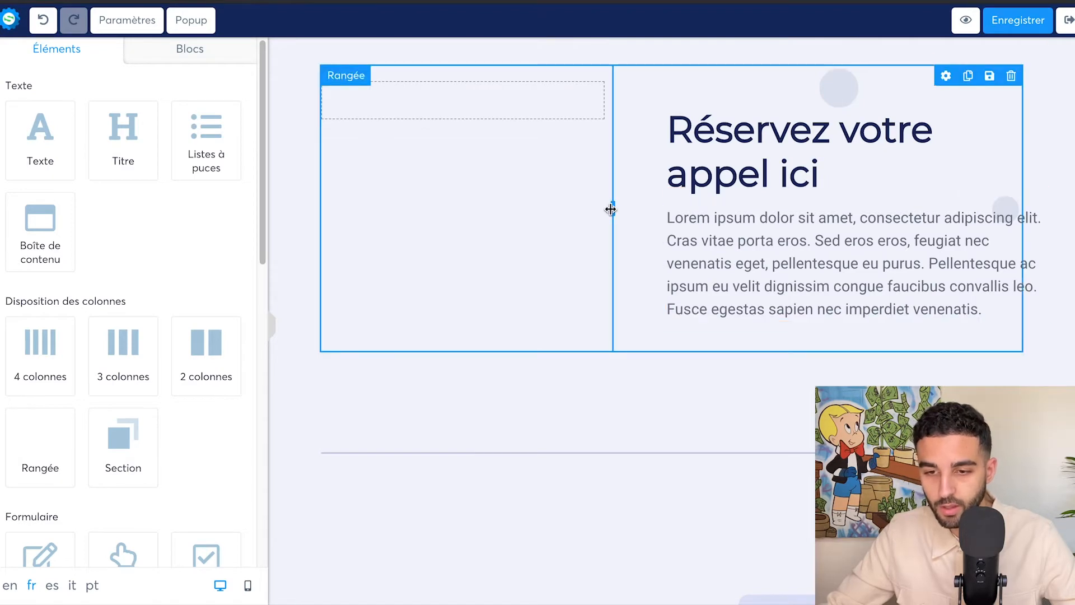
pyautogui.moveTo(611, 210); pyautogui.dragTo(725, 223)
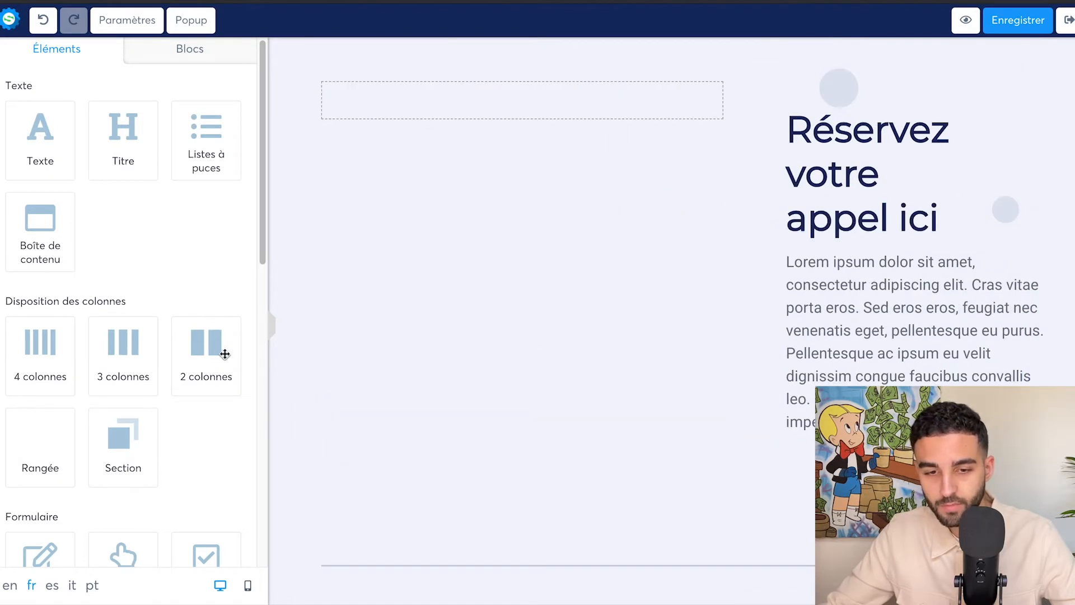
# - Add a "Code HTML" element to the empty column beside the "Réservez votre appel ici" heading
pyautogui.scroll(-10, 187, 336)
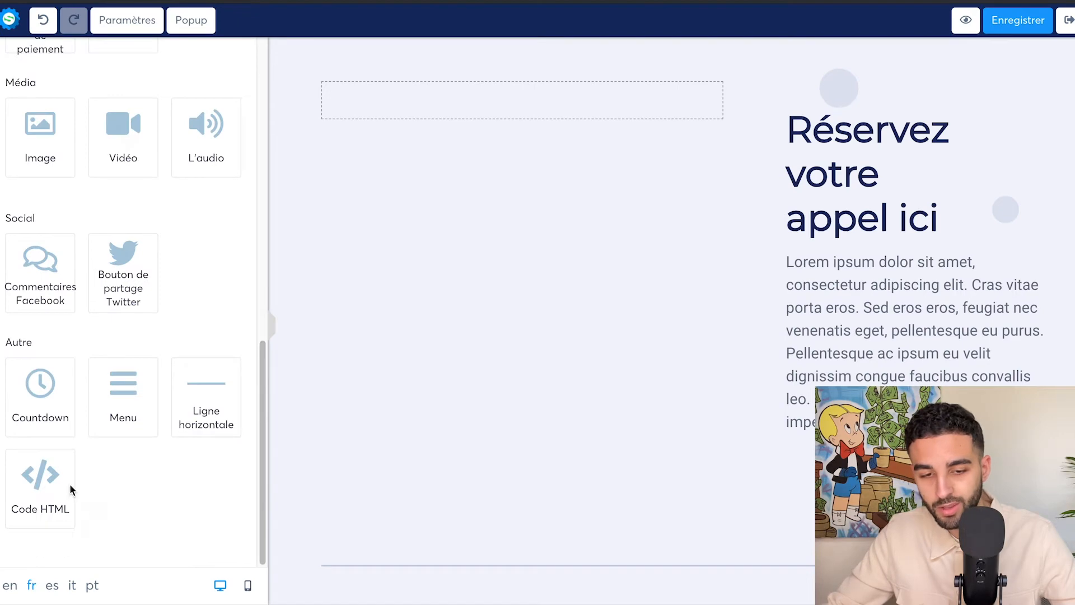
pyautogui.moveTo(70, 490); pyautogui.dragTo(489, 101)
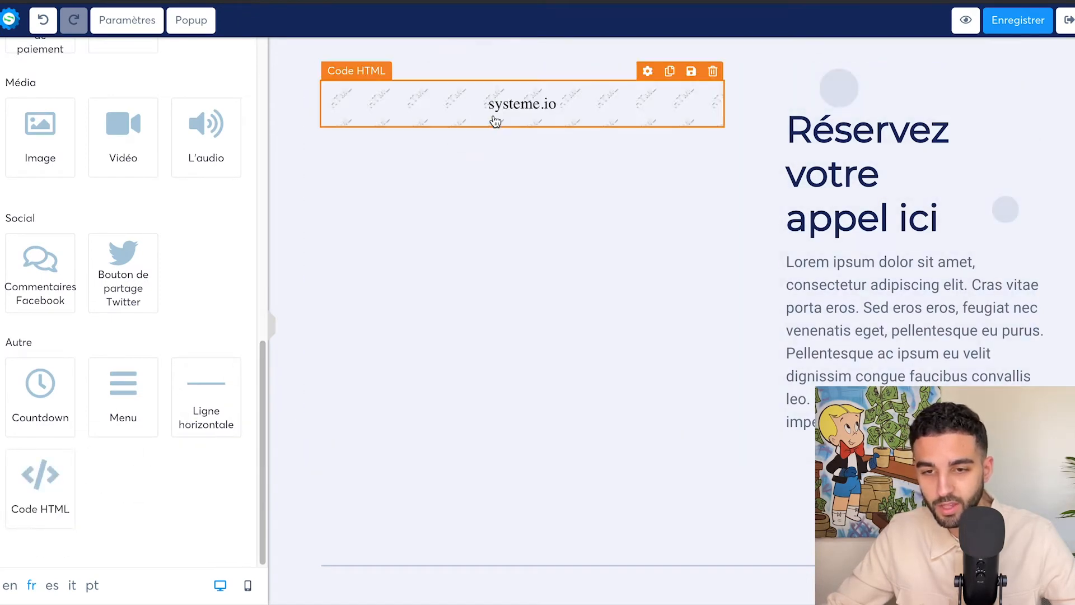
pyautogui.click(431, 210)
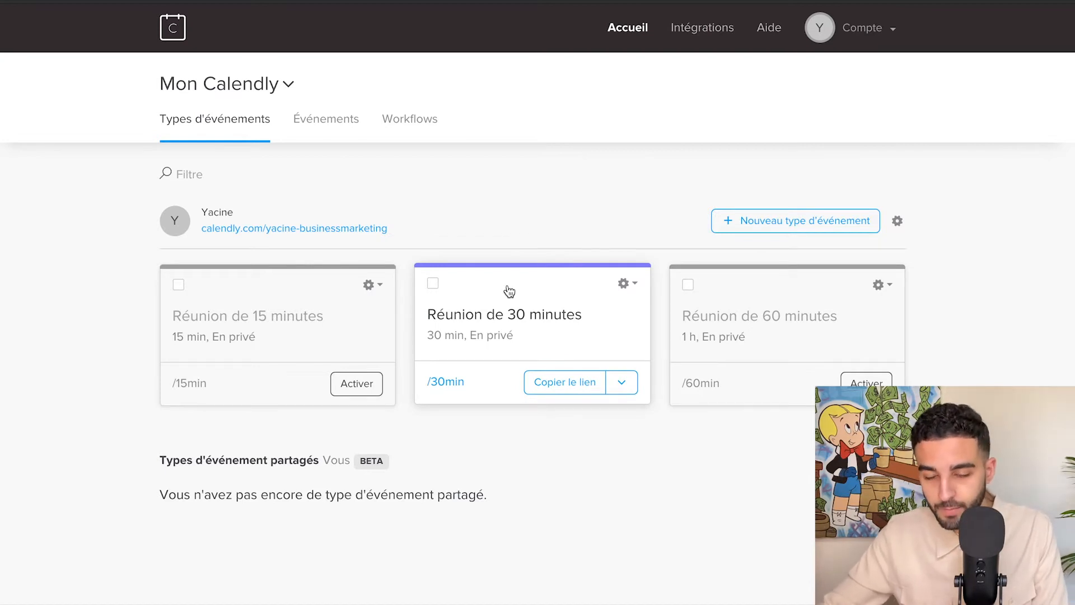
# - In Calendly, edit the "Réunion de 30 minutes" event type and open its booking availability settings
pyautogui.click(632, 287)
pyautogui.click(629, 321)
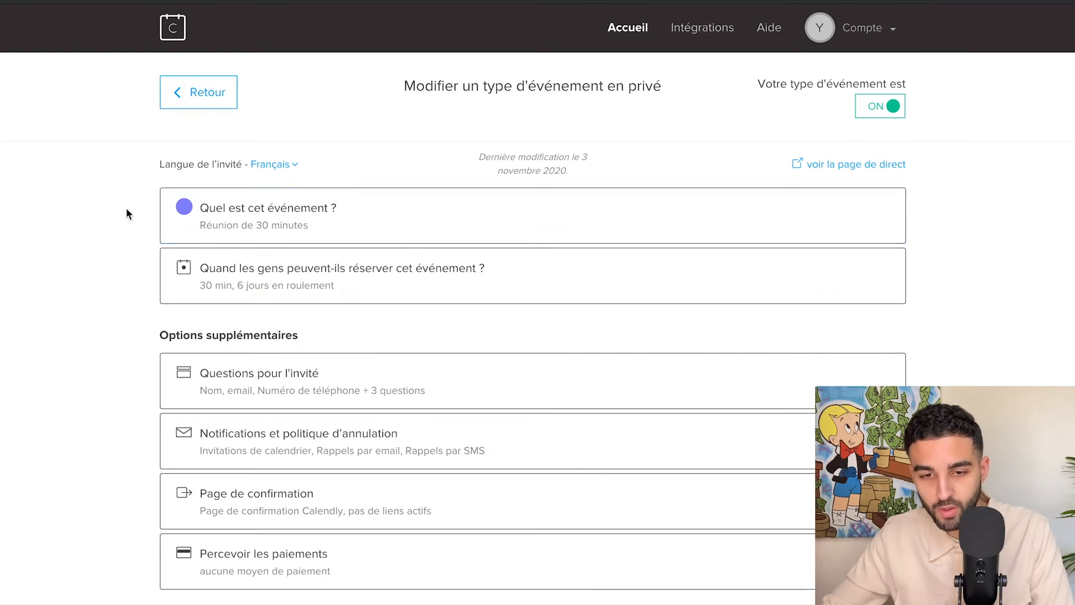
pyautogui.scroll(-2, 127, 211)
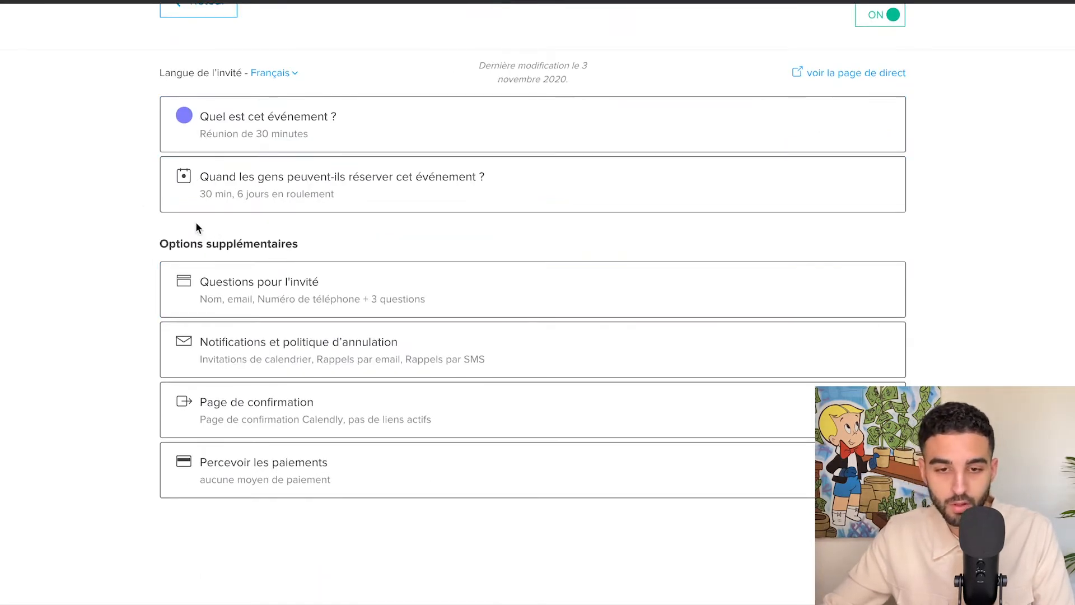
pyautogui.click(212, 203)
# - Examine the event's duration, date range, time zone, weekly availability and additional options
pyautogui.scroll(-10, 419, 365)
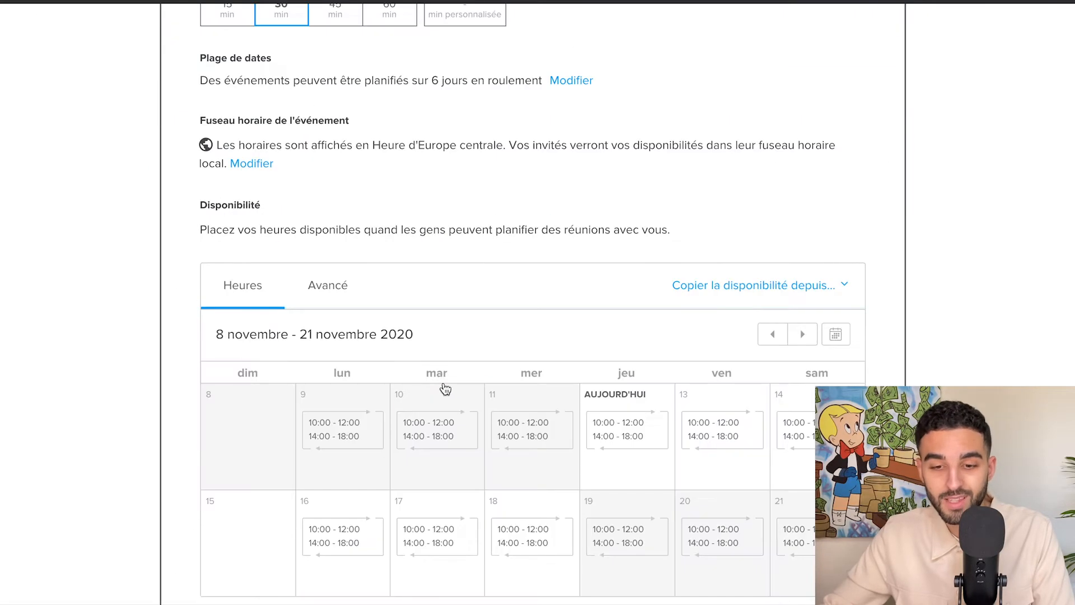
pyautogui.scroll(3, 524, 413)
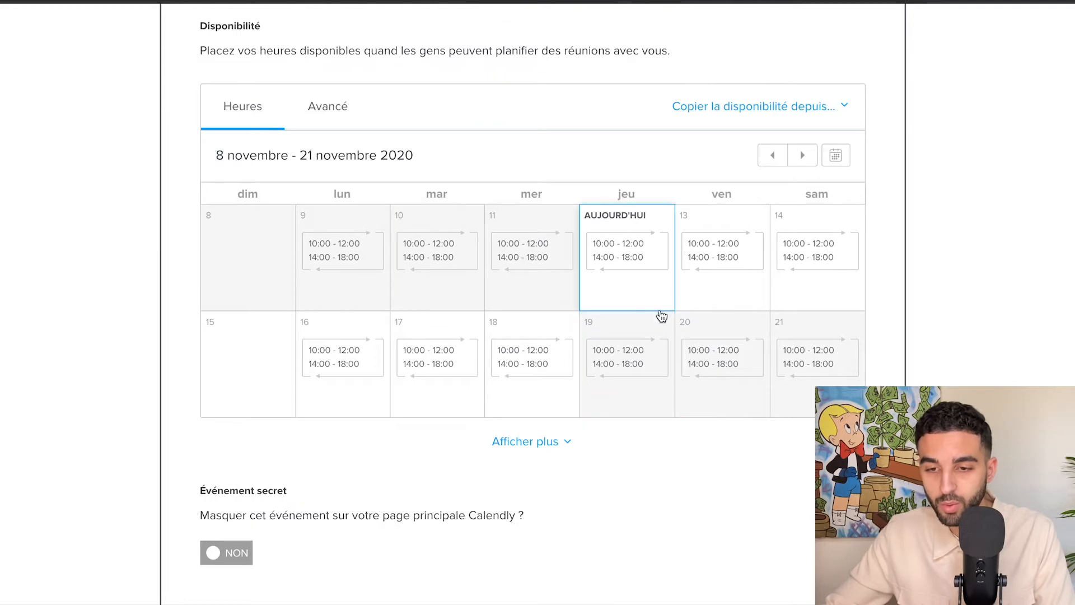
pyautogui.scroll(1, 662, 314)
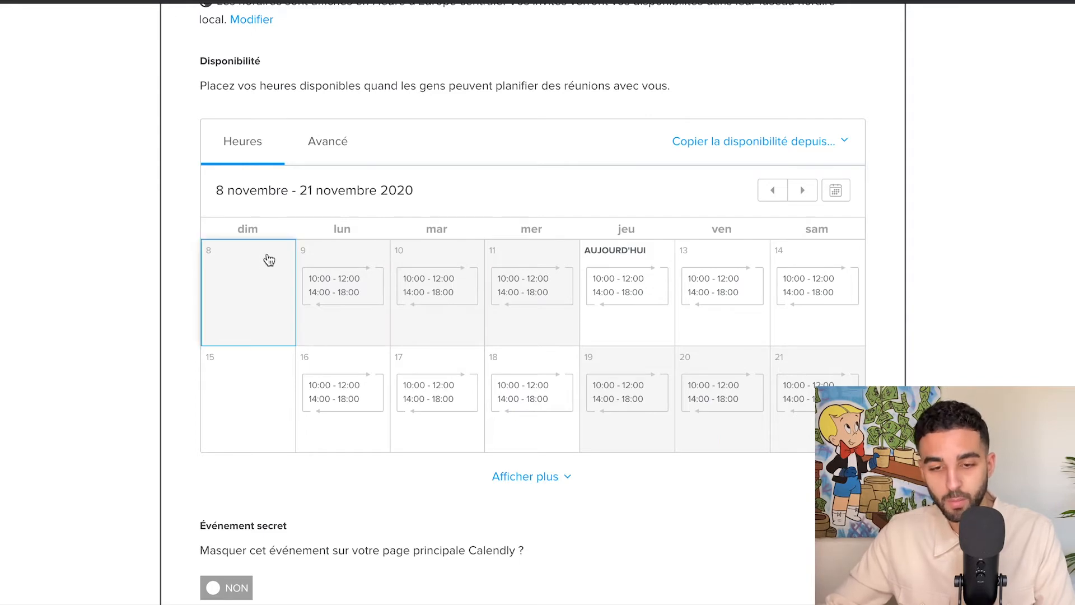
pyautogui.scroll(-3, 372, 233)
pyautogui.scroll(6, 378, 238)
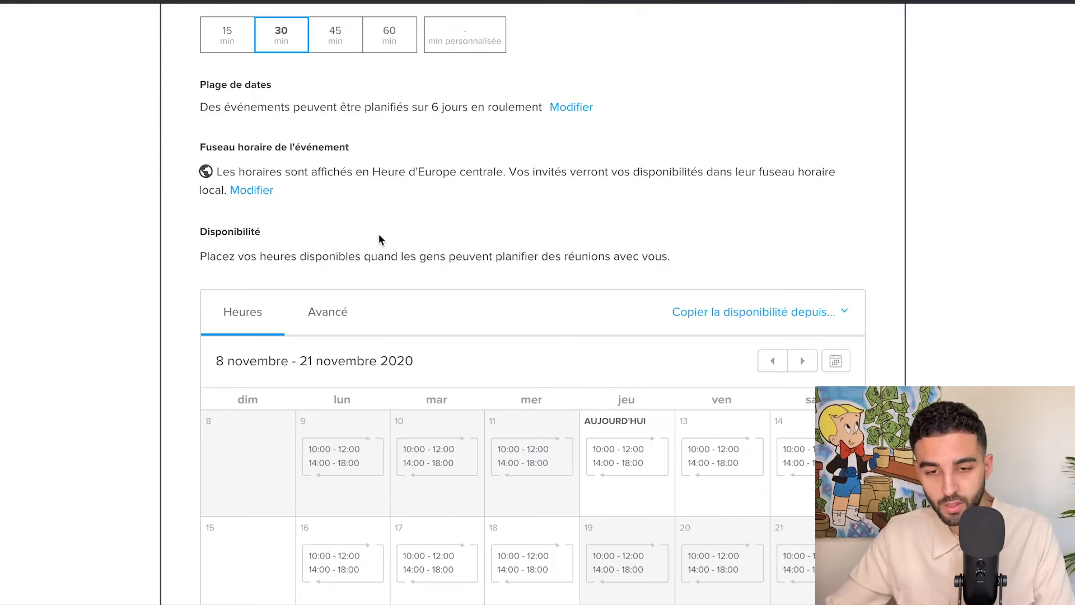
pyautogui.scroll(-8, 546, 331)
pyautogui.scroll(-3, 557, 313)
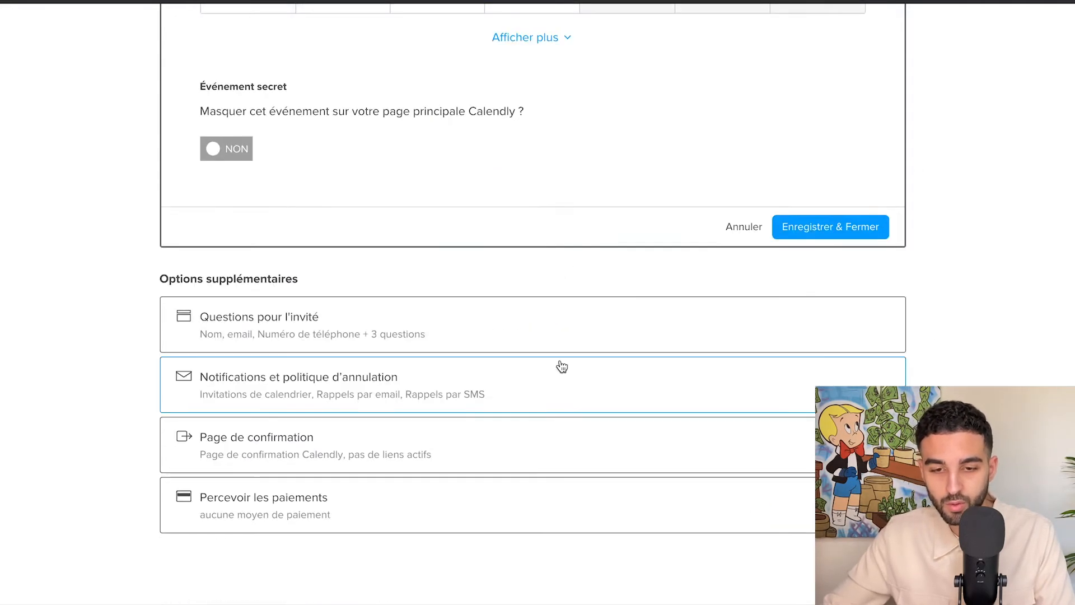
# - Examine the invitee questions of the 30-minute event, from the contact fields to the three custom questions, and save and close the section
pyautogui.click(299, 342)
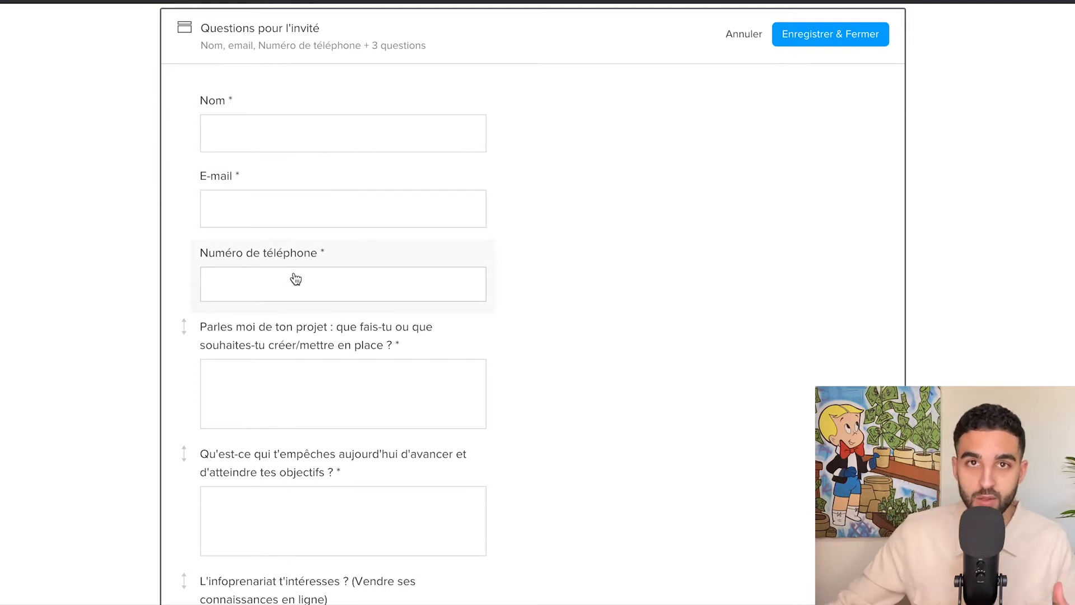
pyautogui.scroll(-2, 260, 292)
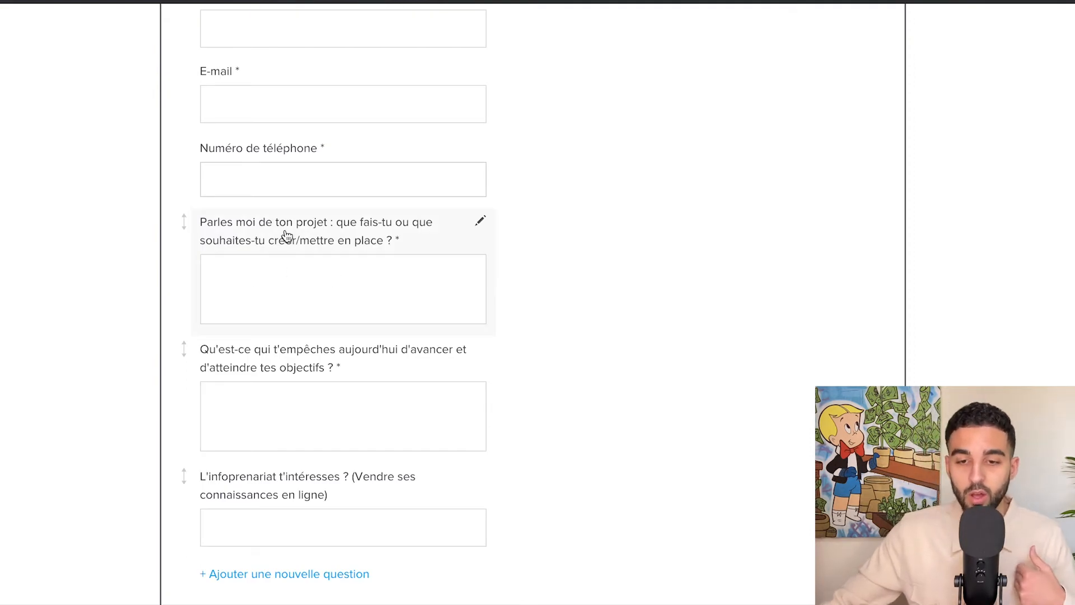
pyautogui.scroll(1, 560, 242)
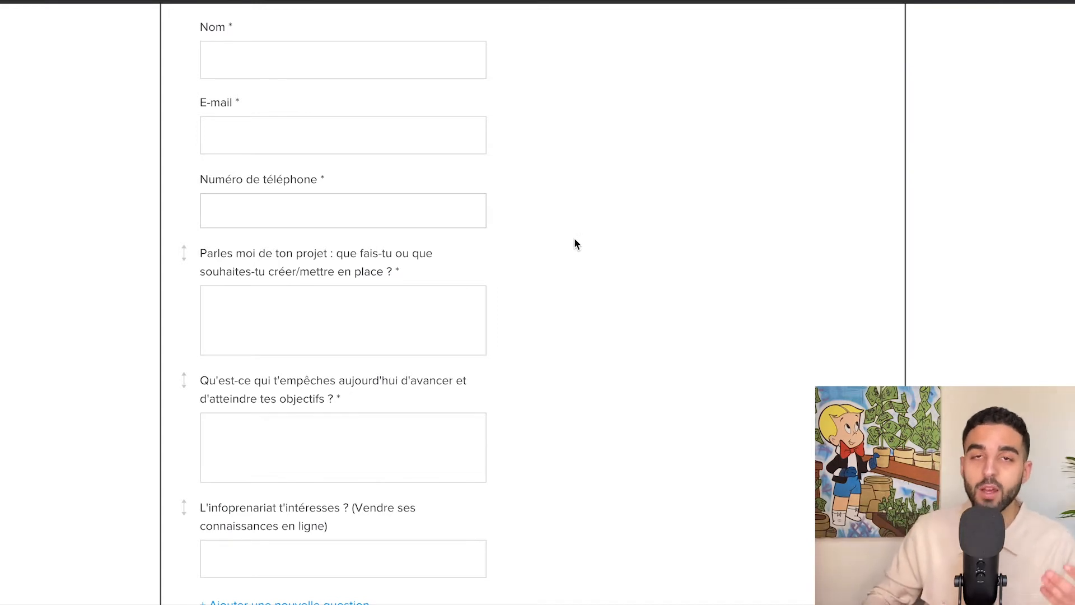
pyautogui.scroll(-1, 537, 263)
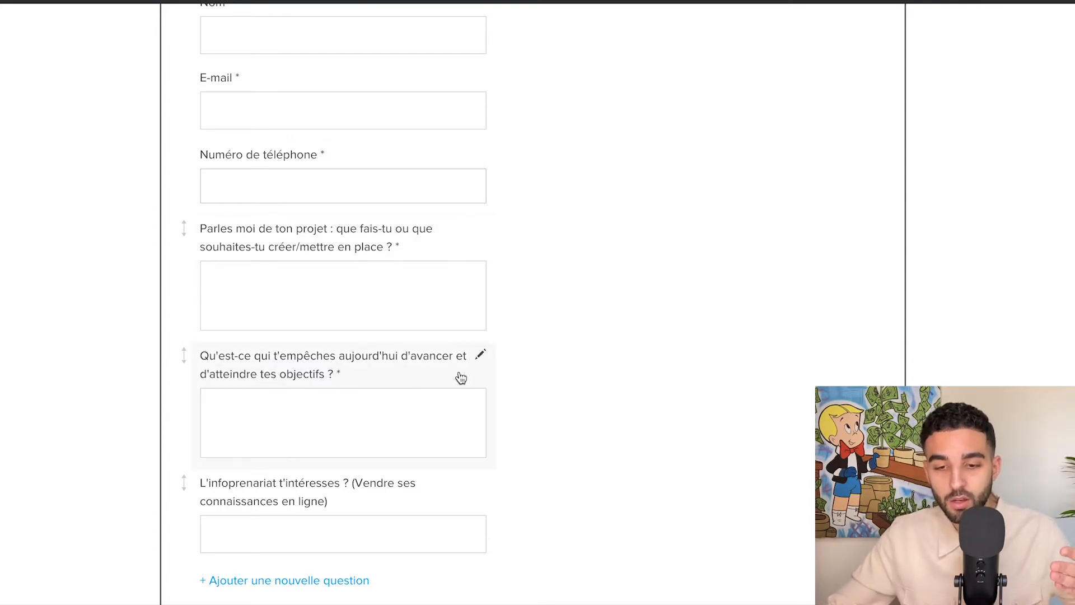
pyautogui.scroll(-3, 420, 361)
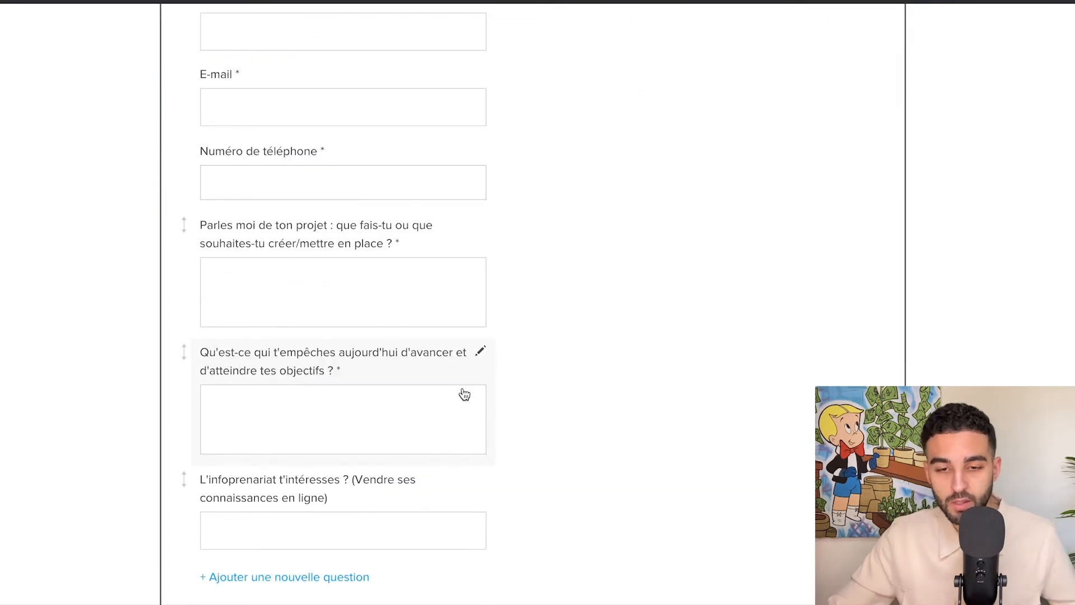
pyautogui.scroll(3, 425, 347)
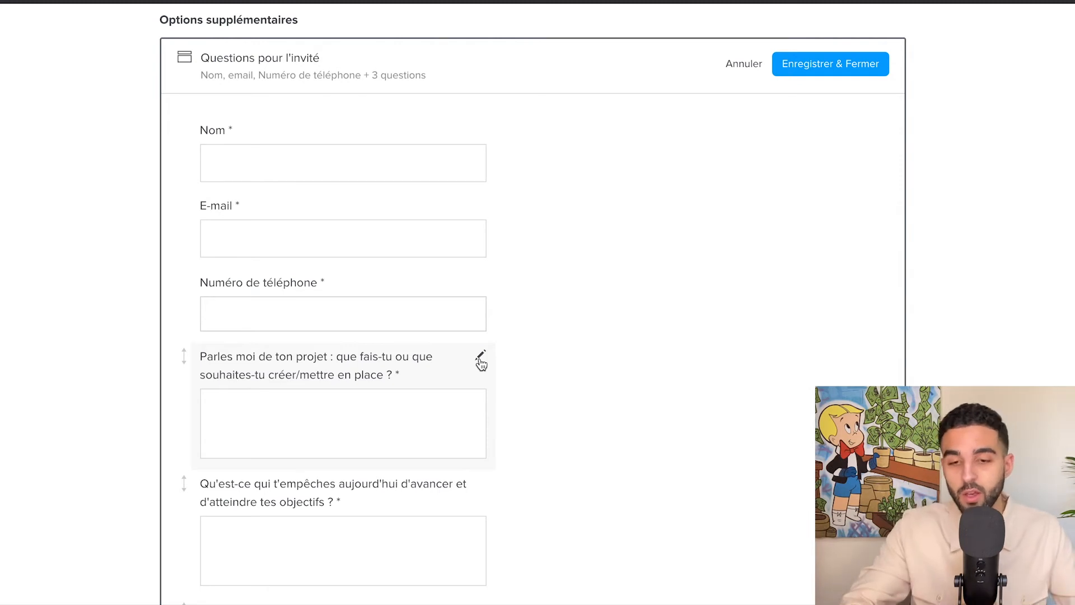
pyautogui.scroll(-7, 458, 348)
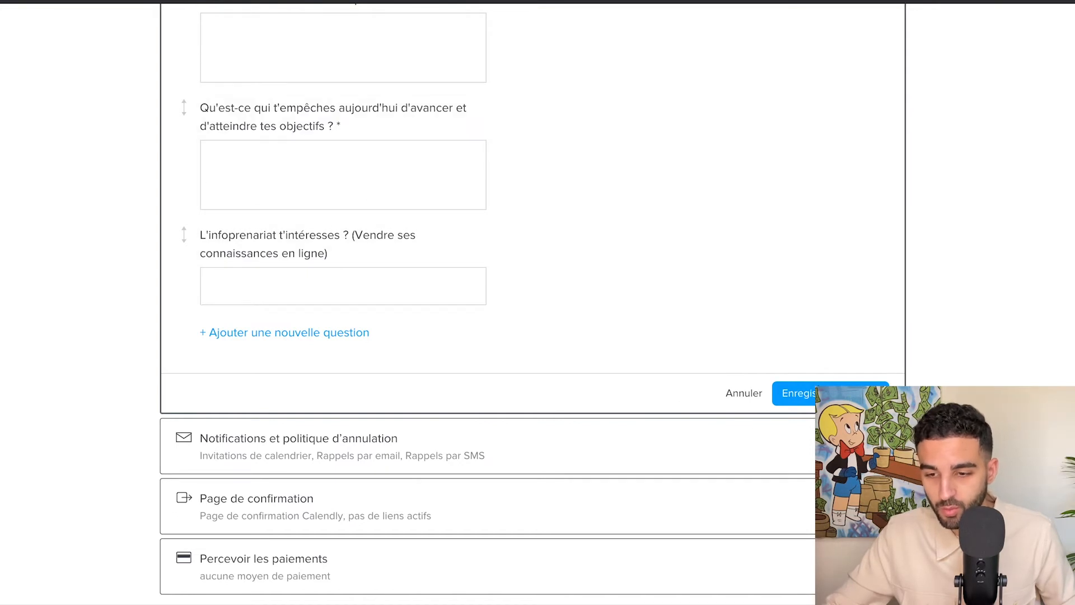
pyautogui.click(795, 393)
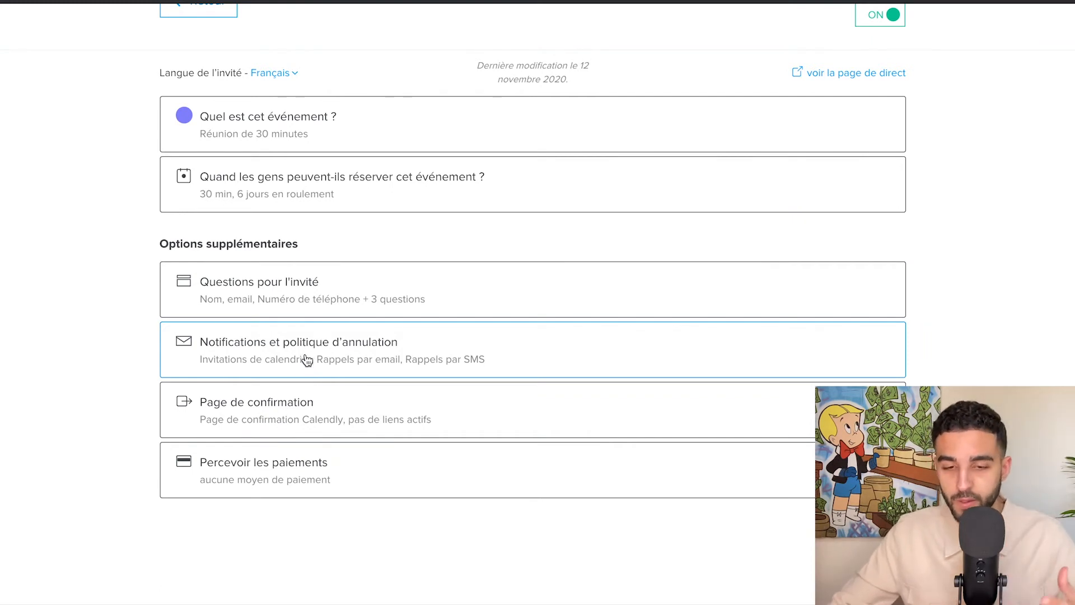
# - Return to the event types and get the website embed code for "Réunion de 30 minutes" using "Incorporation en ligne"
pyautogui.scroll(2, 557, 317)
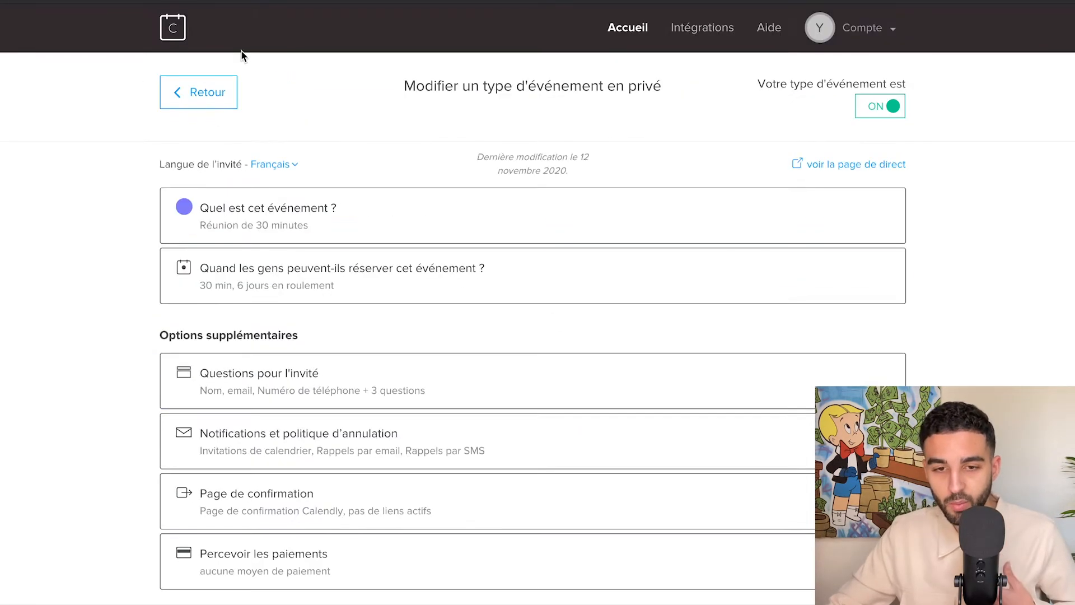
pyautogui.click(201, 108)
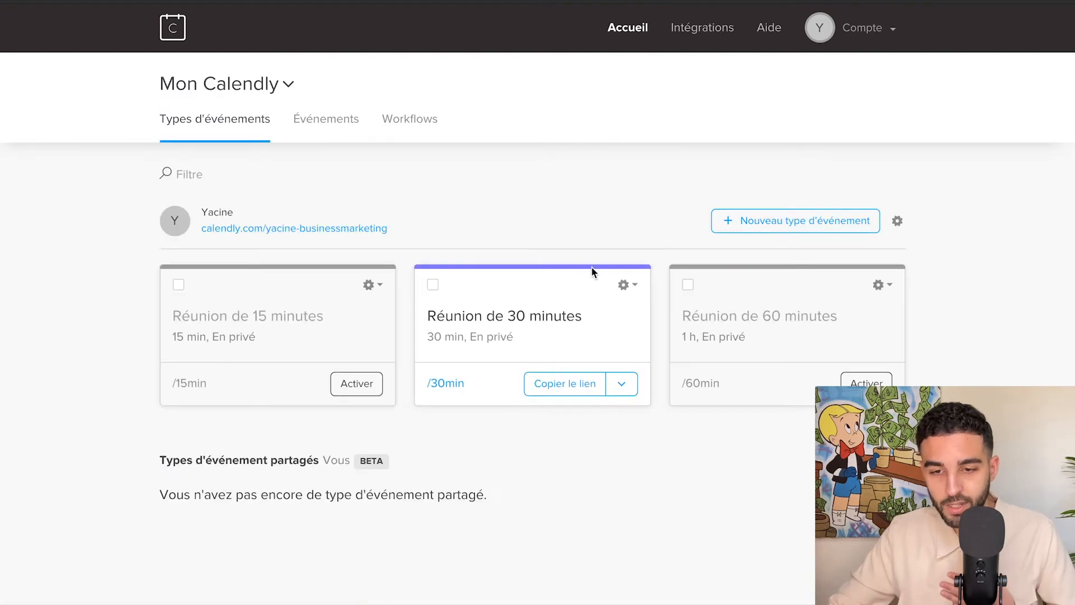
pyautogui.click(626, 285)
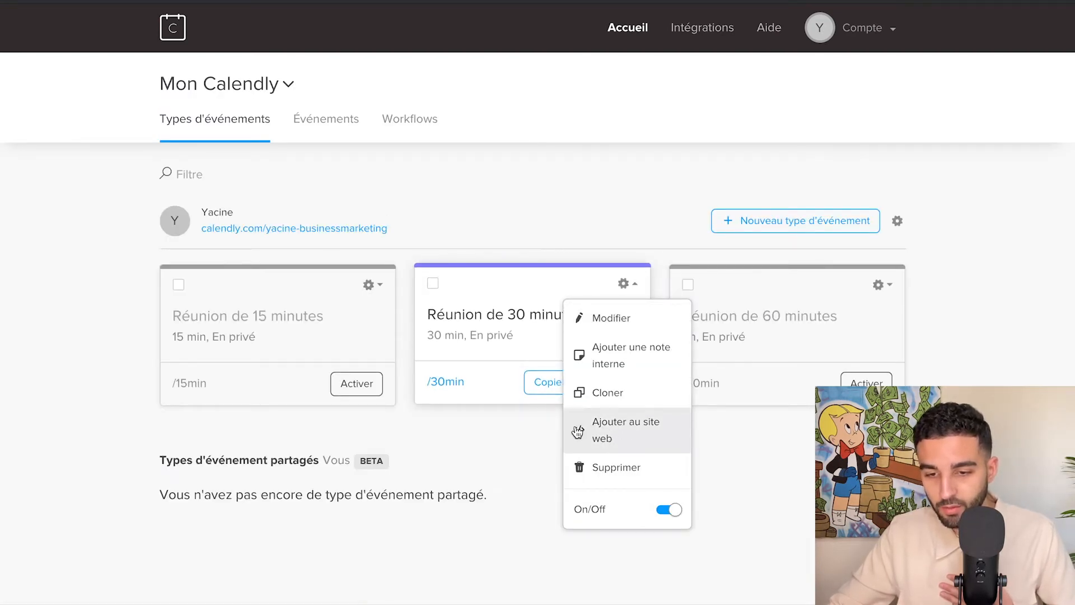
pyautogui.click(605, 433)
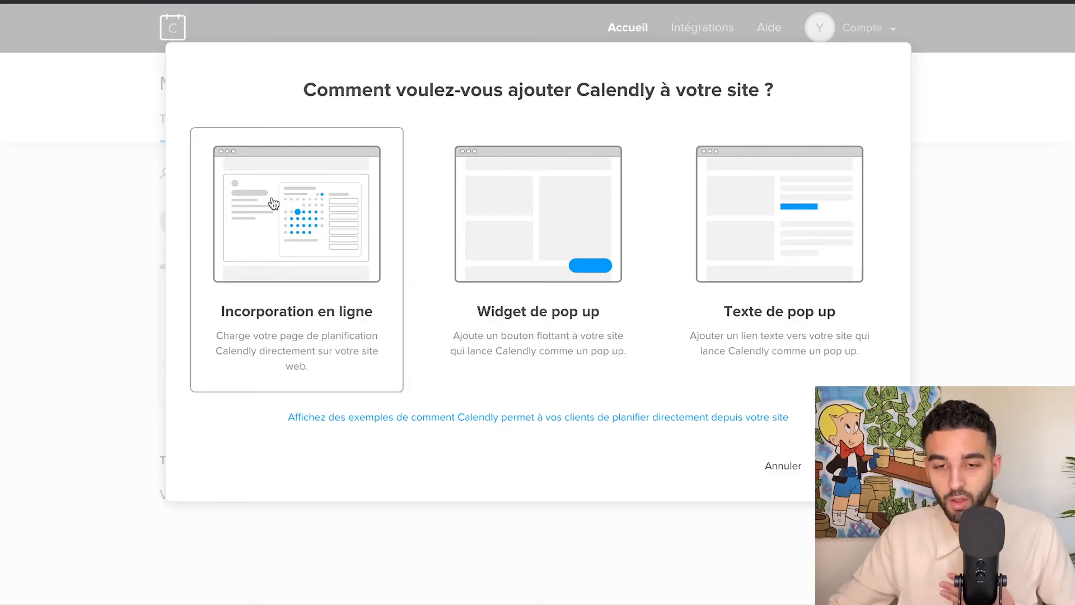
pyautogui.click(311, 257)
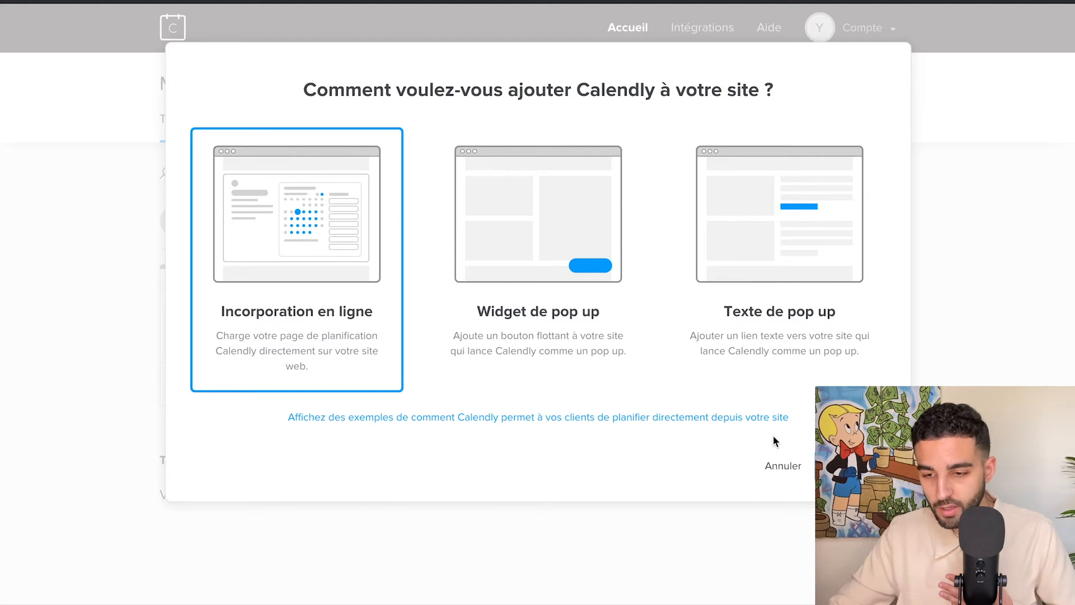
pyautogui.click(842, 465)
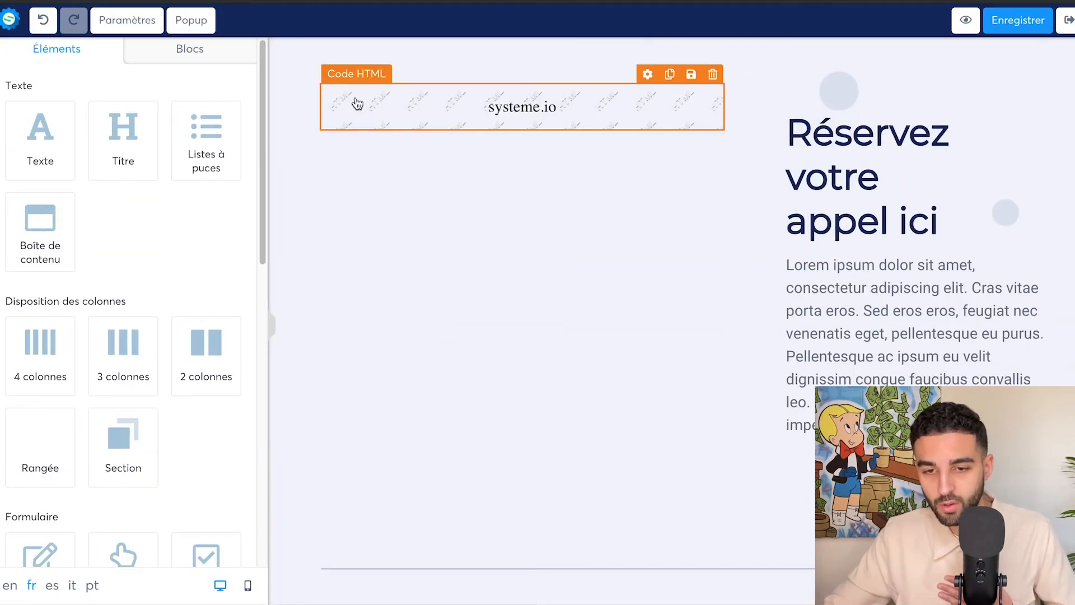
# - In systeme.io, replace the default code of the "Code HTML" element with the copied Calendly embed code and save it
pyautogui.click(374, 107)
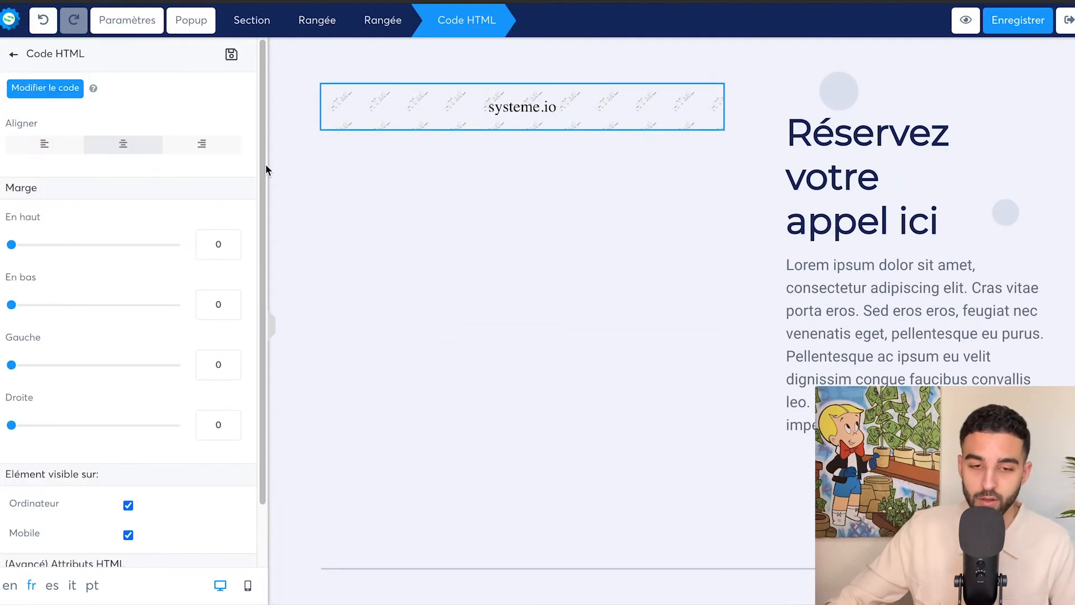
pyautogui.scroll(-1, 181, 271)
pyautogui.scroll(1, 163, 252)
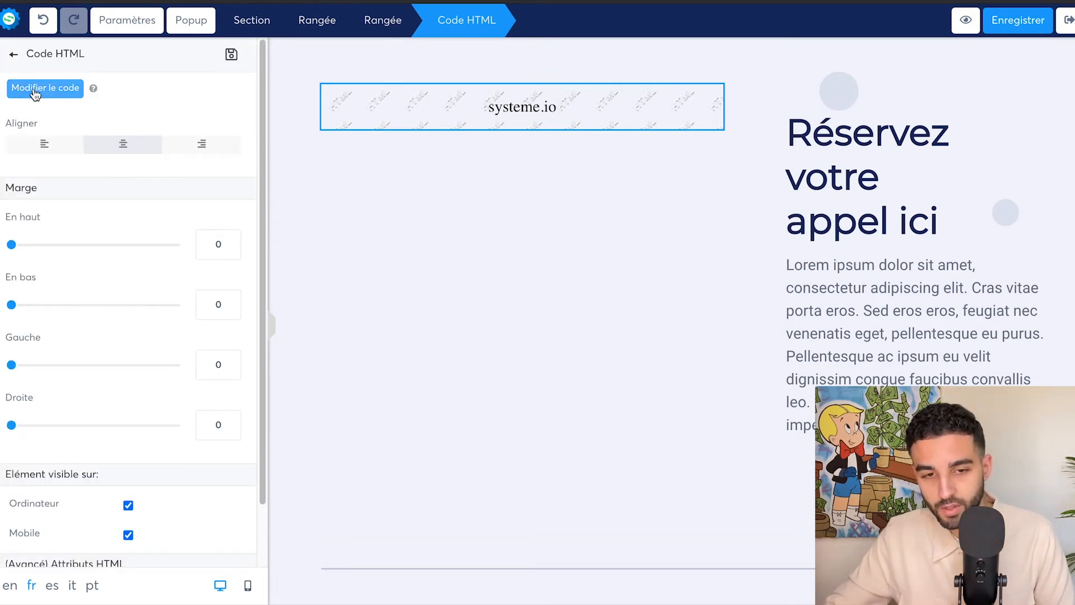
pyautogui.click(62, 91)
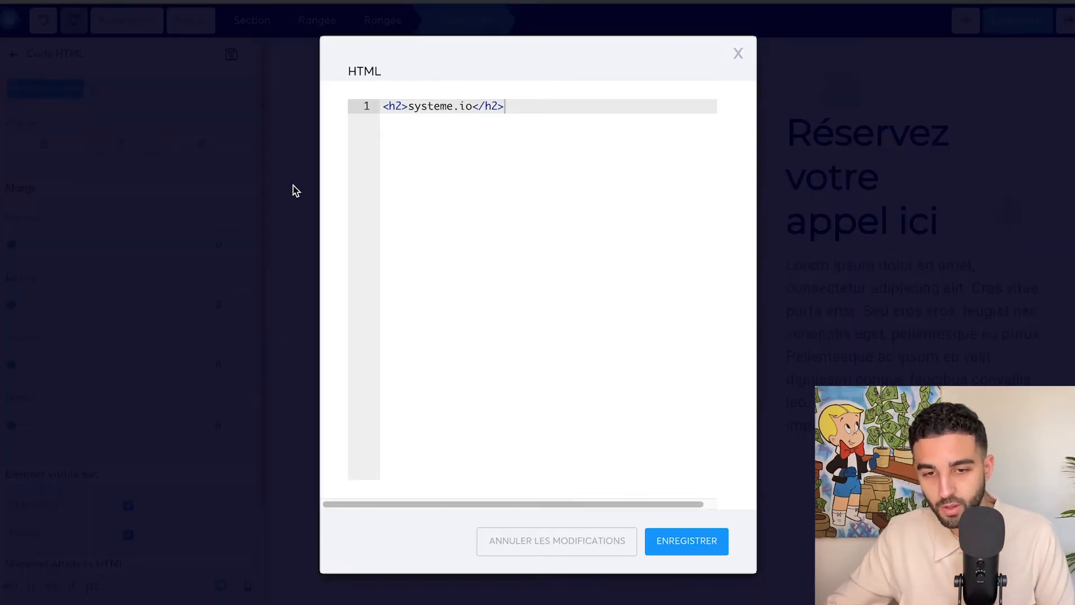
pyautogui.hotkey('ctrl', 'a')
pyautogui.press('BackSpace')
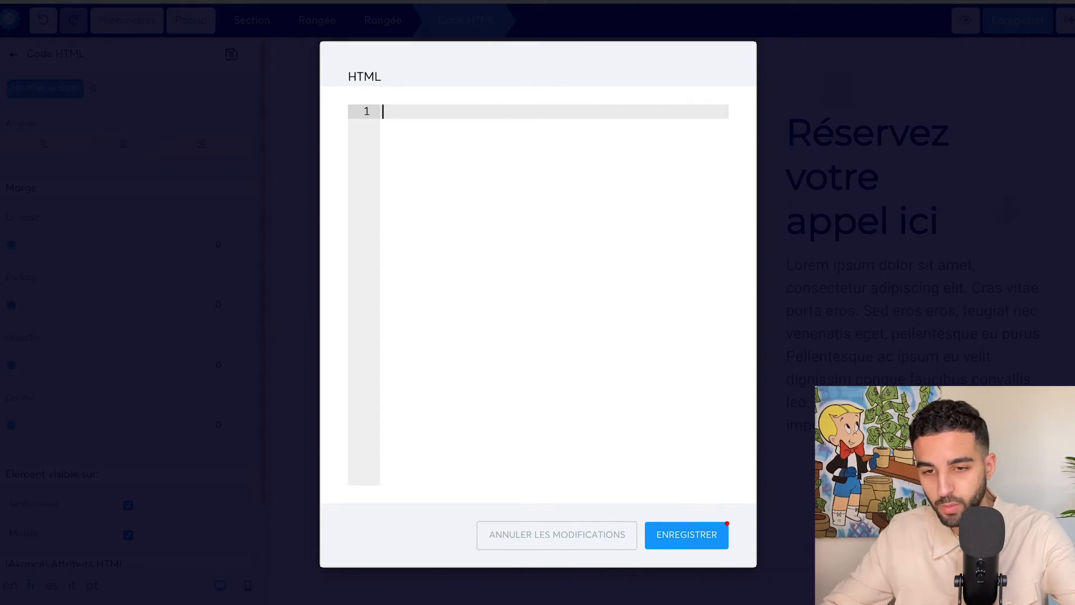
pyautogui.hotkey('ctrl', 'v')
pyautogui.click(683, 544)
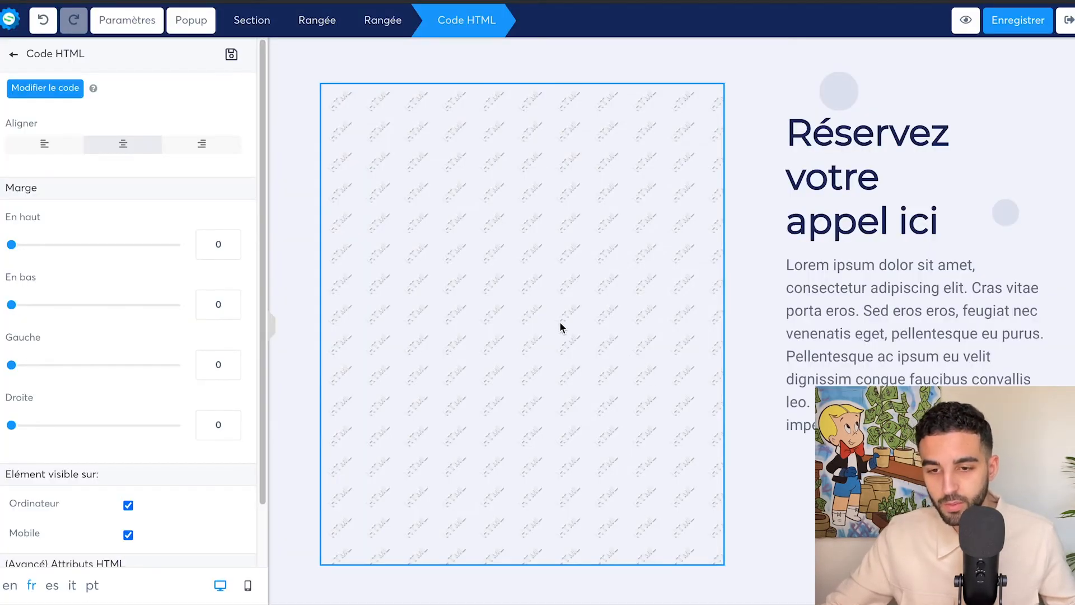
# - Deselect the "Code HTML" element and save the sales page
pyautogui.click(1021, 27)
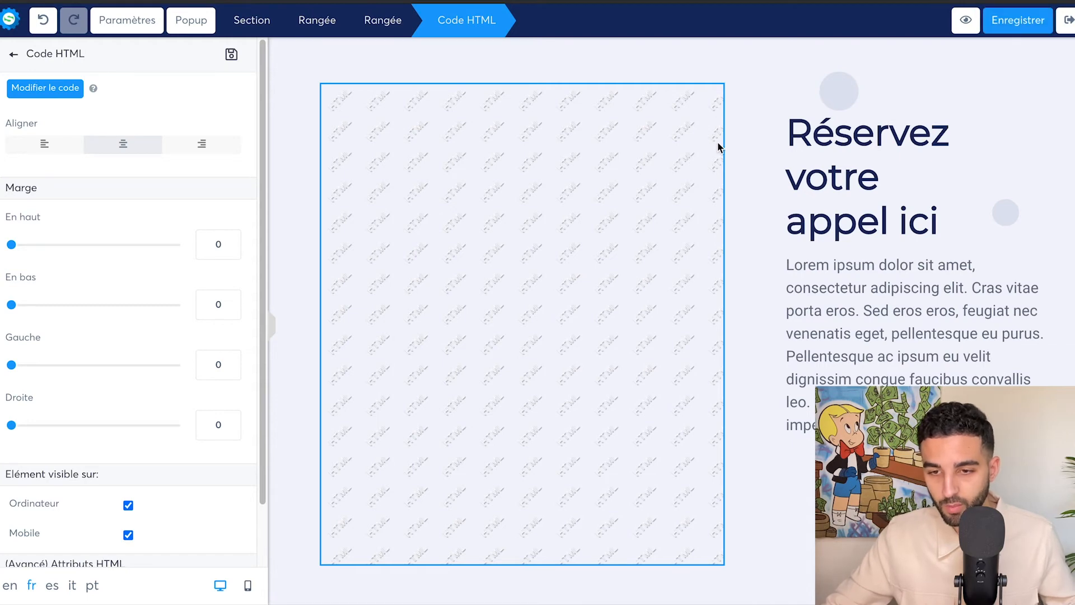
pyautogui.click(1049, 28)
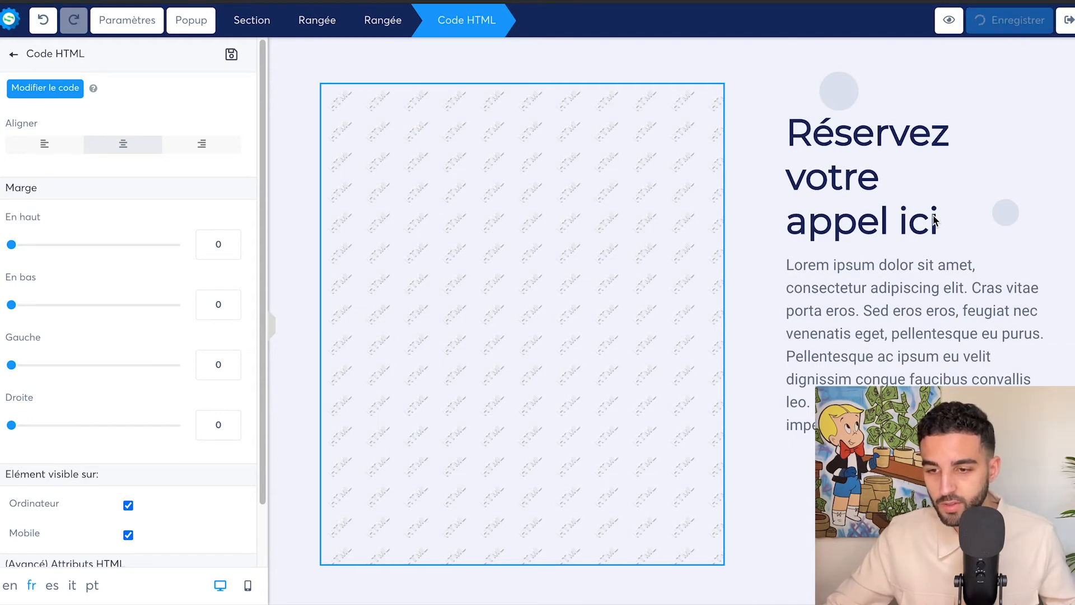
pyautogui.click(897, 321)
pyautogui.press('Escape')
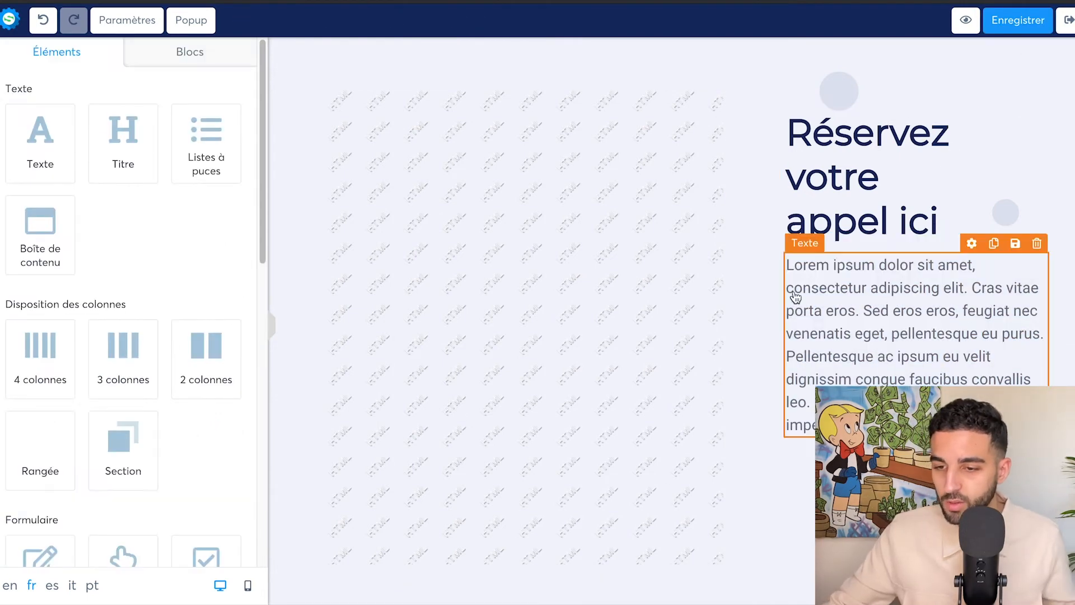
pyautogui.click(1001, 28)
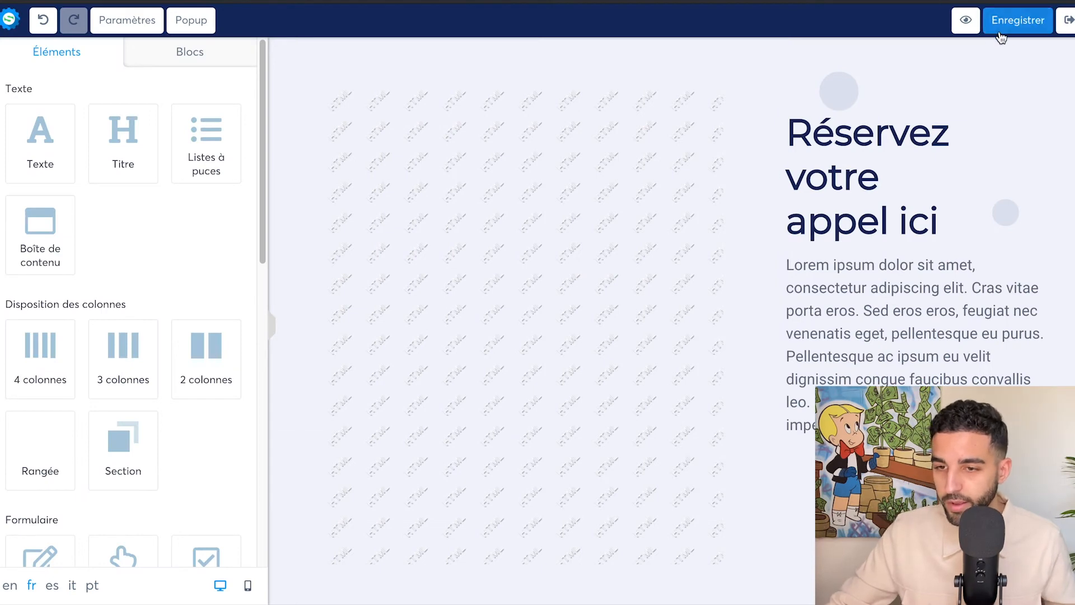
# - Preview the sales page and examine the embedded Calendly calendar beside "Réservez votre appel ici"
pyautogui.click(965, 24)
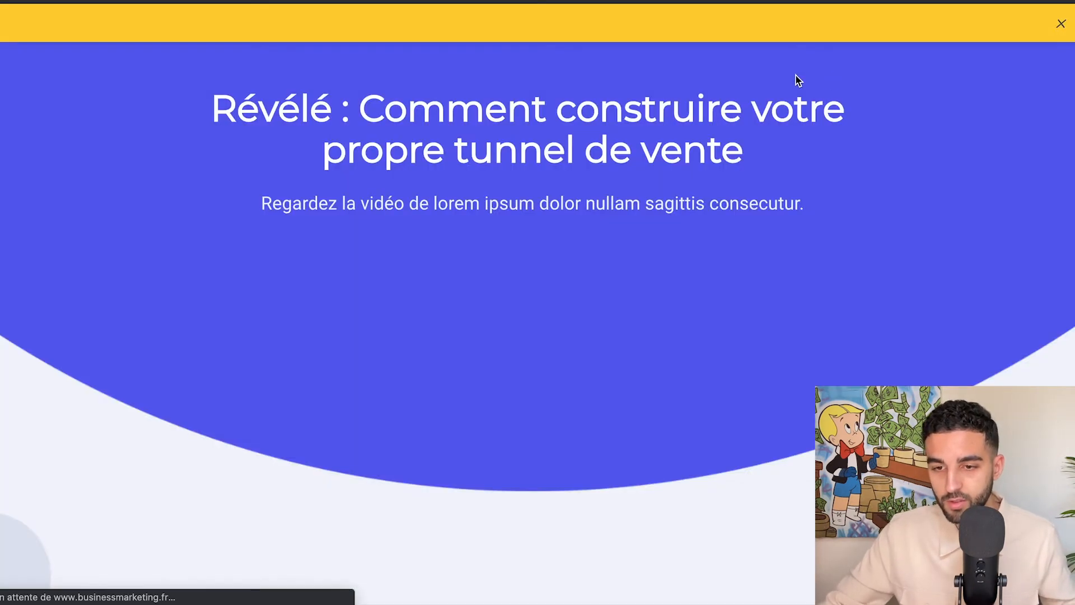
pyautogui.scroll(-3, 871, 176)
pyautogui.scroll(-2, 733, 109)
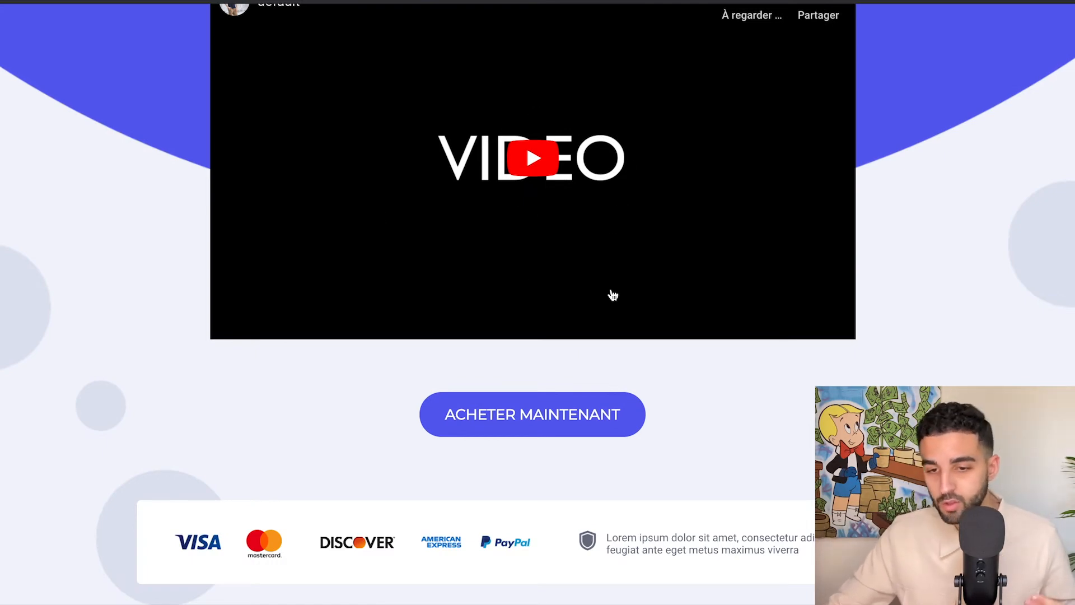
pyautogui.scroll(-5, 691, 199)
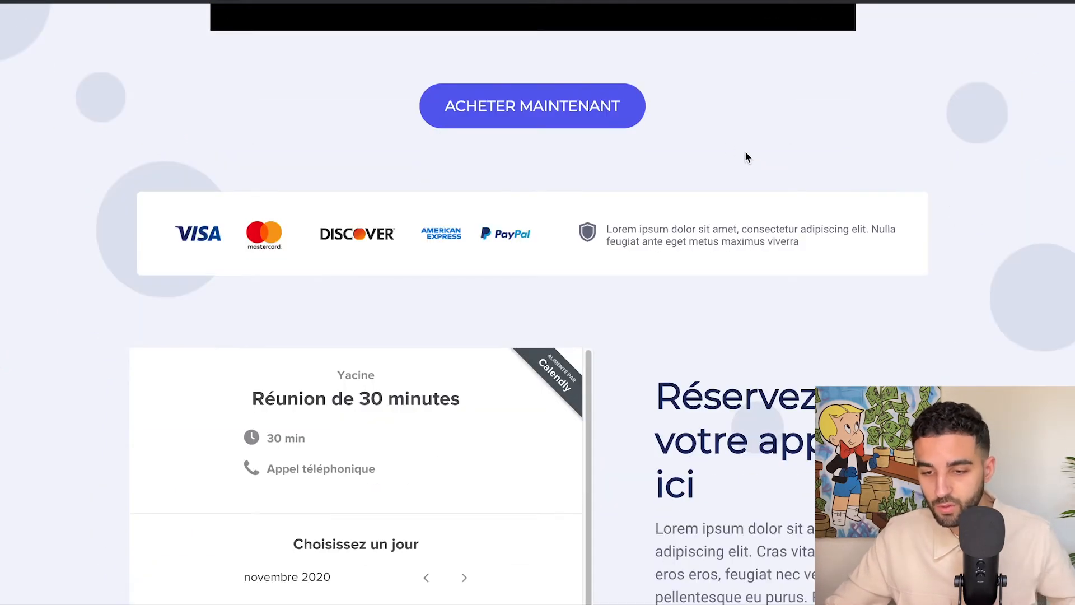
pyautogui.scroll(-4, 747, 157)
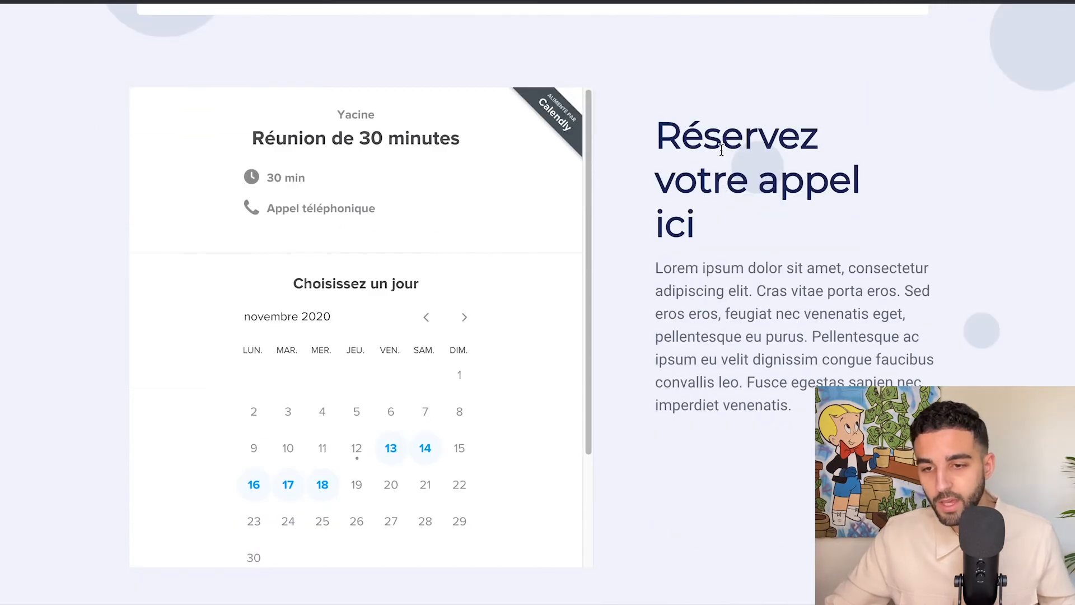
pyautogui.scroll(-1, 937, 210)
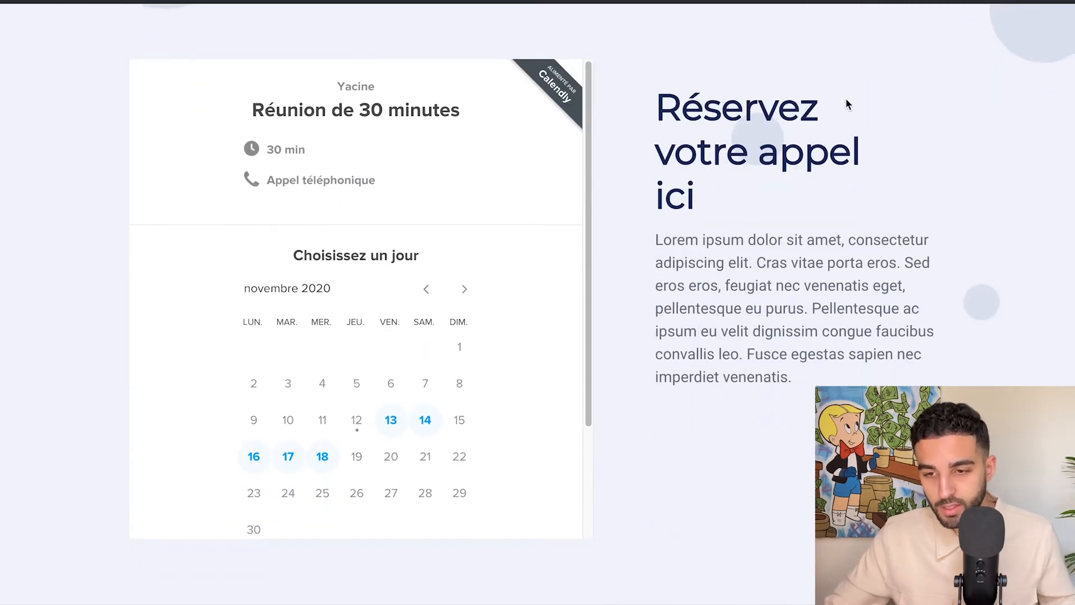
pyautogui.scroll(-2, 368, 260)
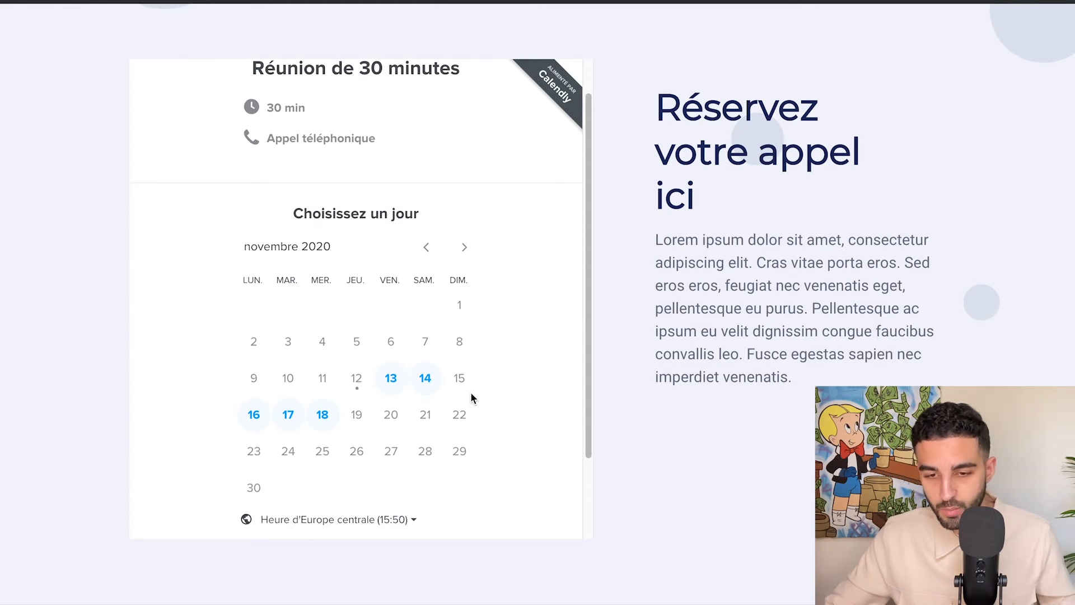
# - Test the embedded calendar by confirming the 15:30 slot on 13 novembre 2020 and review the booking form down to its end
pyautogui.click(402, 378)
pyautogui.scroll(-2, 375, 387)
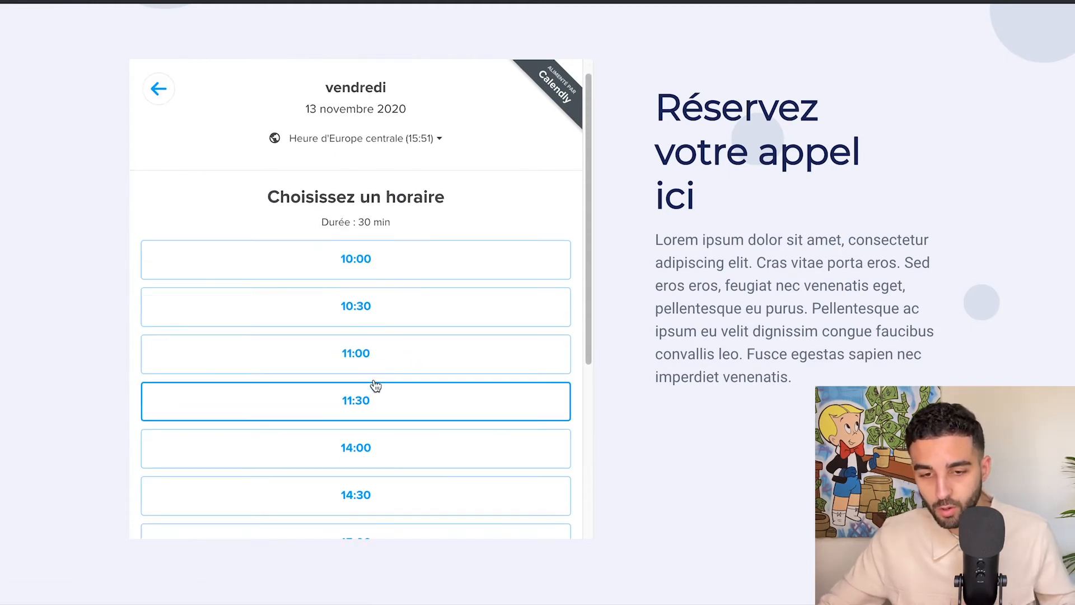
pyautogui.scroll(-5, 392, 364)
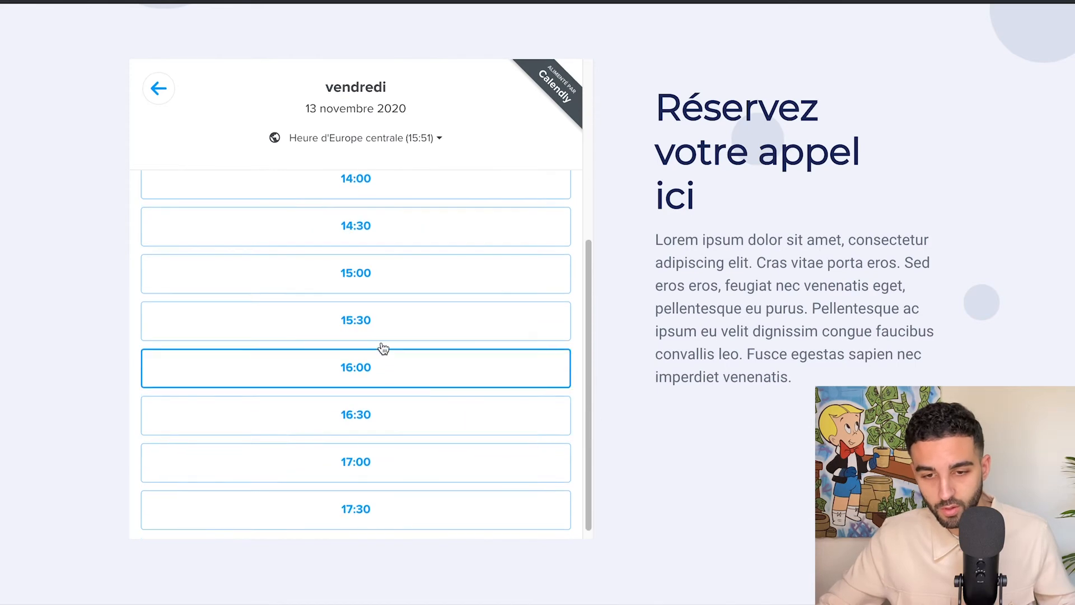
pyautogui.click(429, 332)
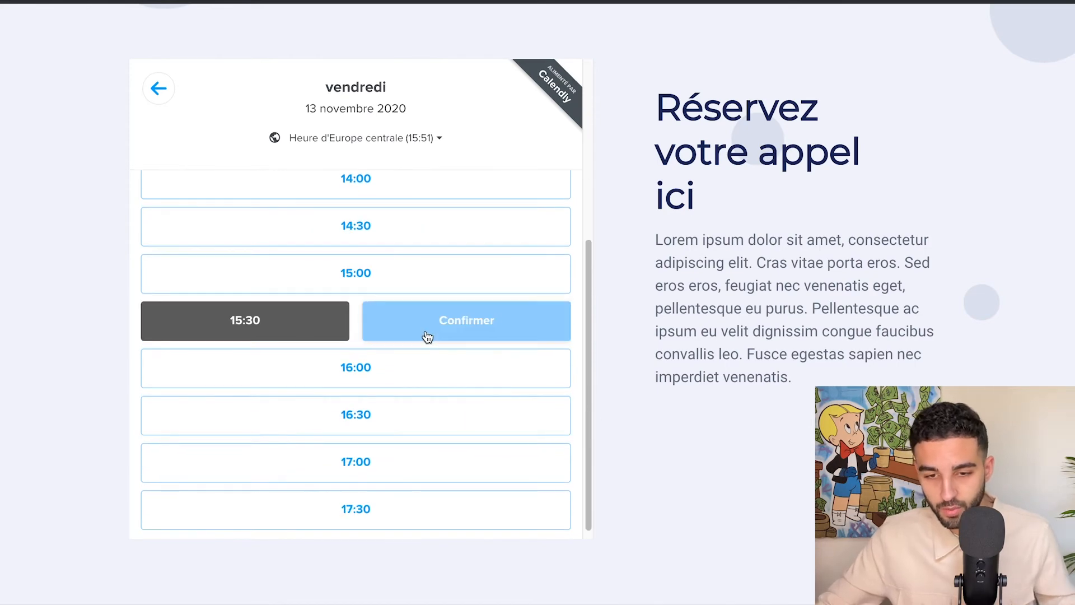
pyautogui.click(405, 373)
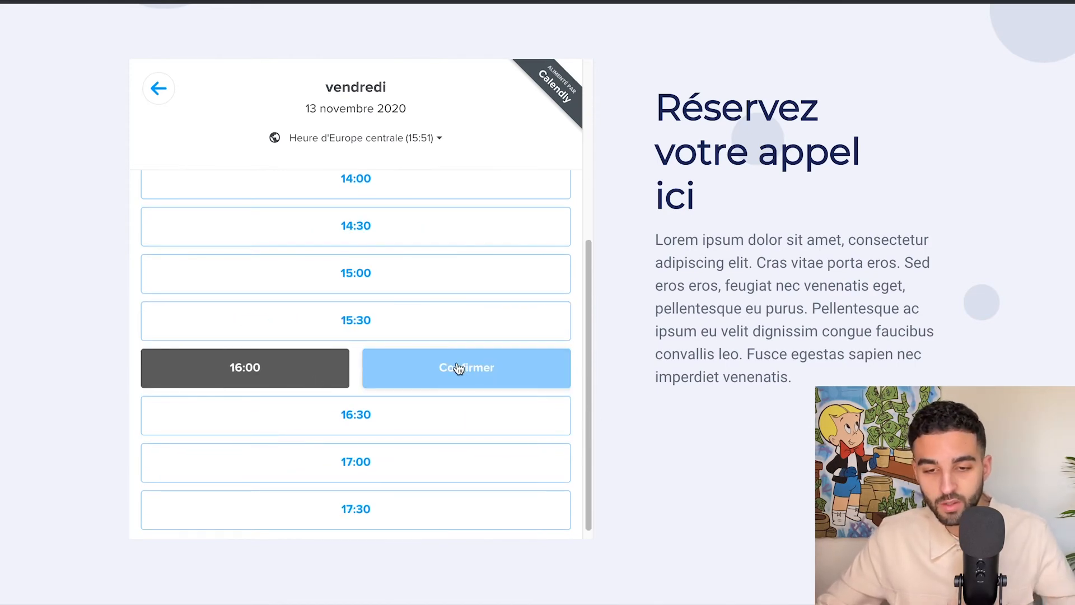
pyautogui.click(324, 330)
pyautogui.click(434, 337)
pyautogui.scroll(-2, 272, 279)
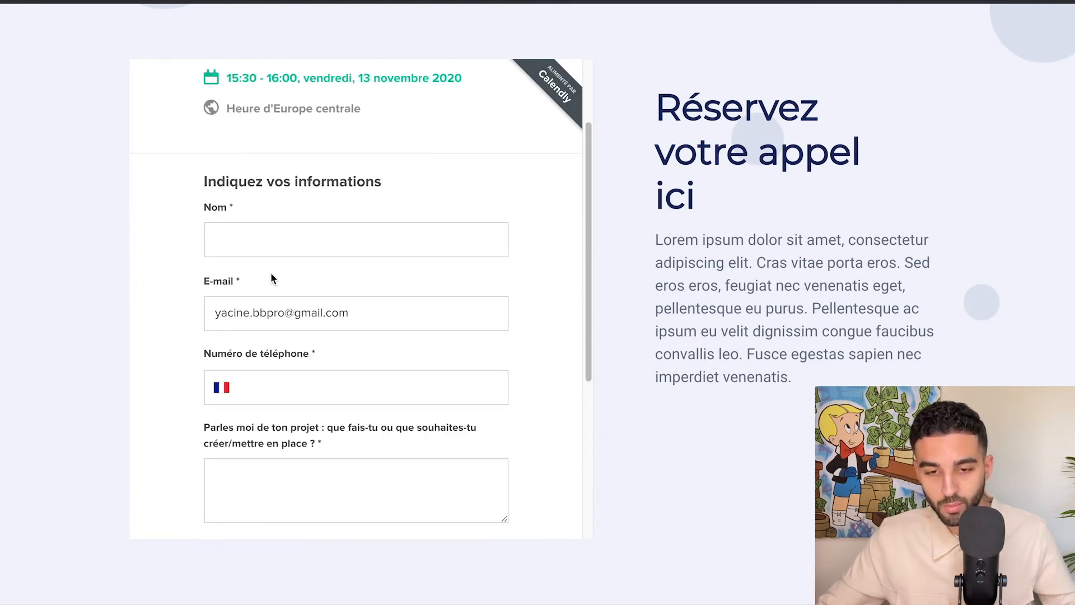
pyautogui.scroll(-8, 292, 352)
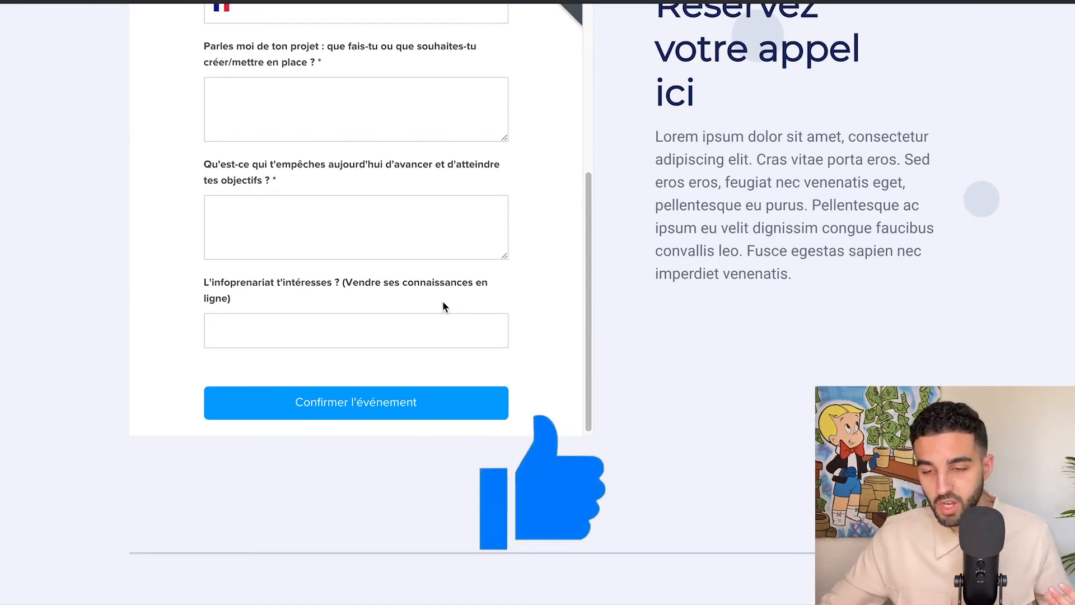
# - Examine the embedded "Réunion de 30 minutes" booking form and its placement beside "Réservez votre appel ici" on the previewed sales page
pyautogui.scroll(7, 442, 301)
pyautogui.scroll(5, 205, 266)
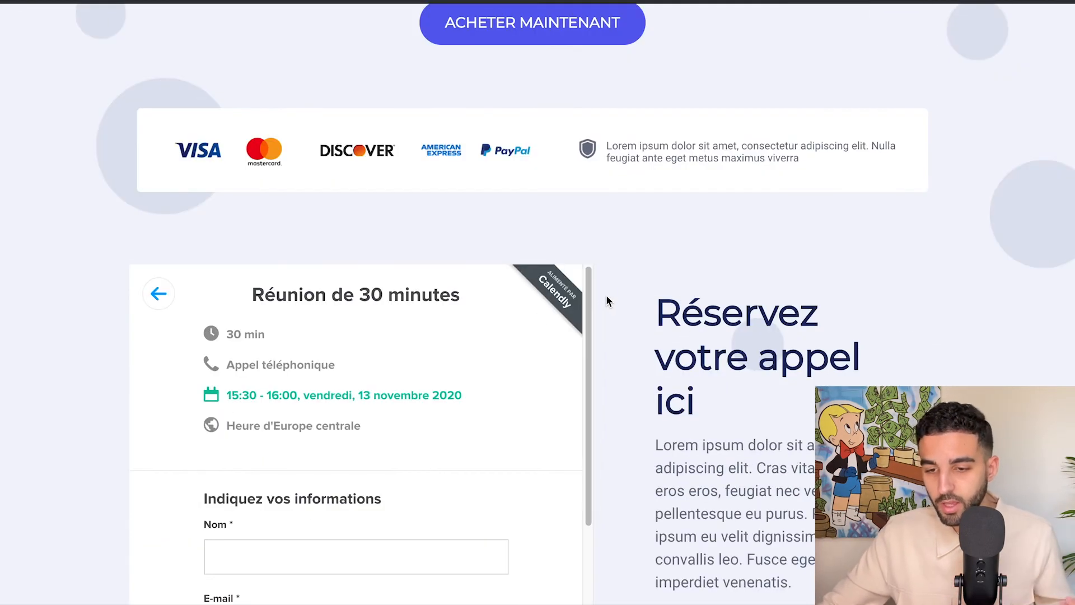
pyautogui.scroll(-1, 616, 297)
pyautogui.scroll(-2, 636, 300)
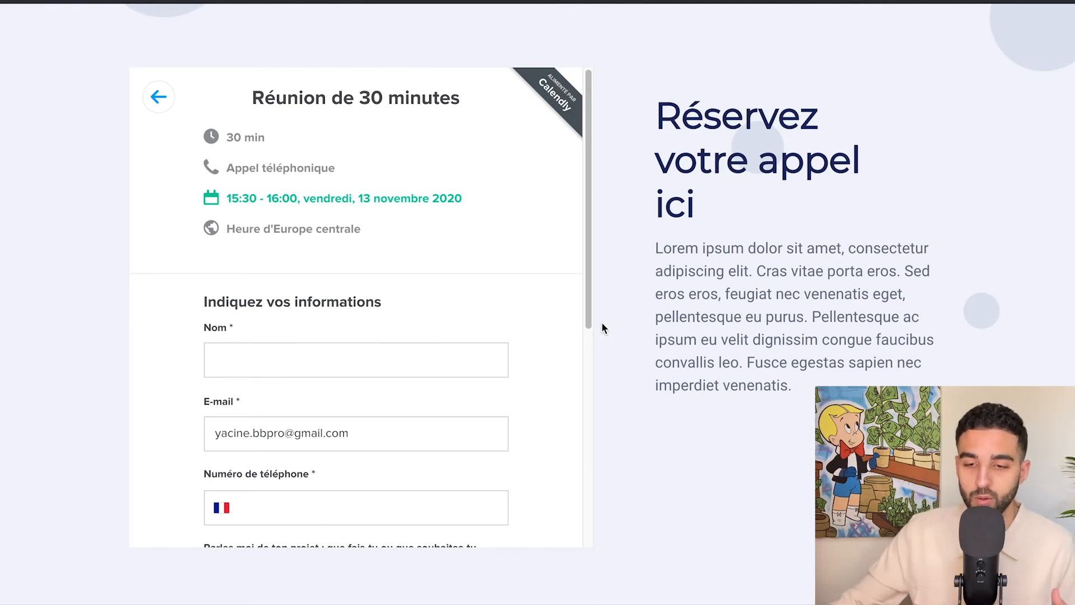
pyautogui.scroll(-4, 601, 323)
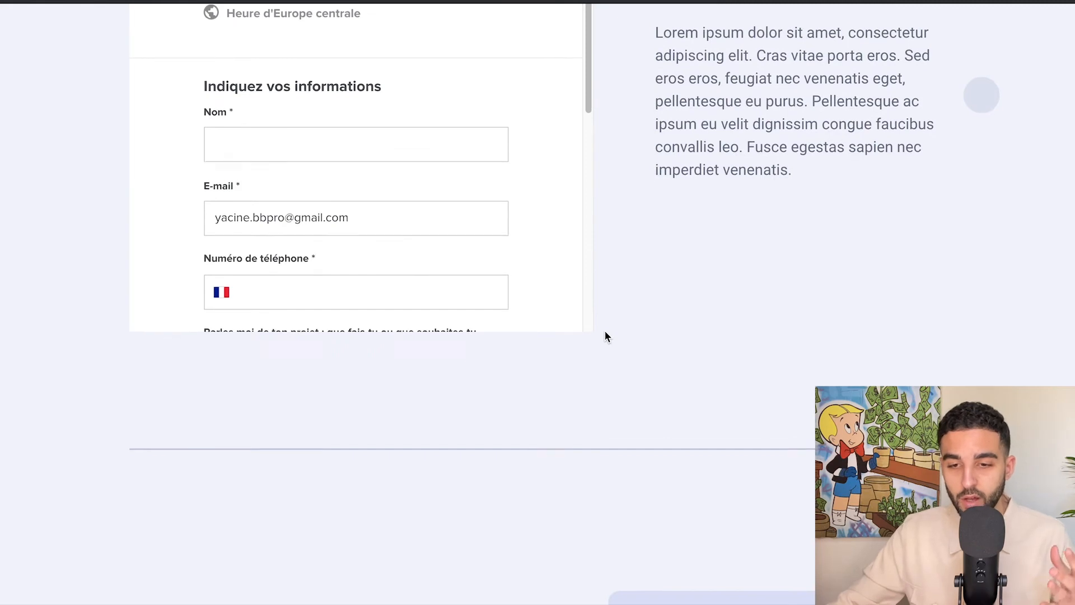
pyautogui.scroll(5, 604, 336)
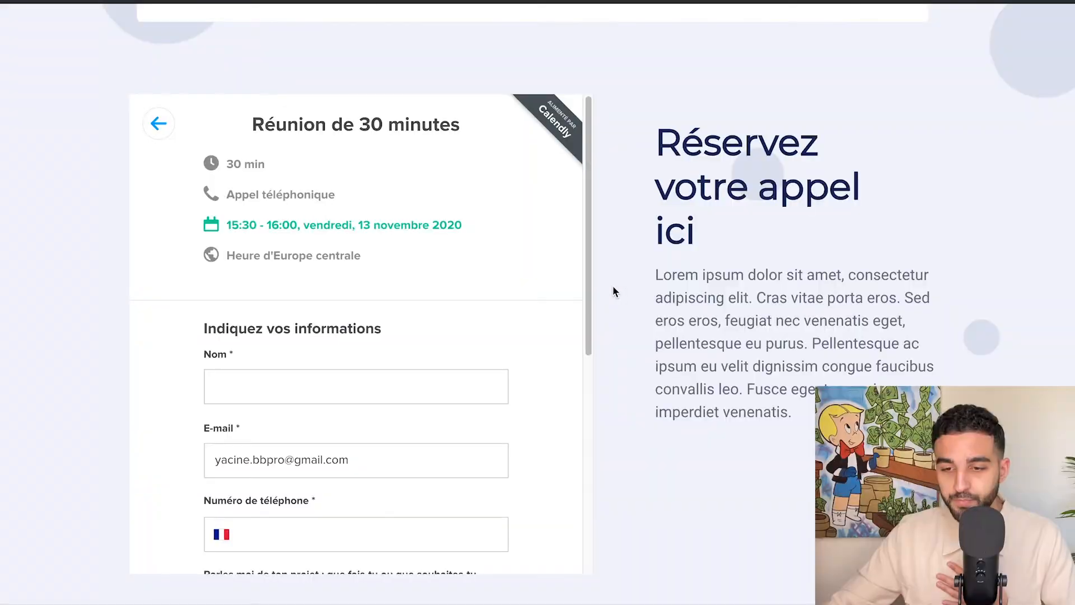
pyautogui.scroll(-2, 613, 288)
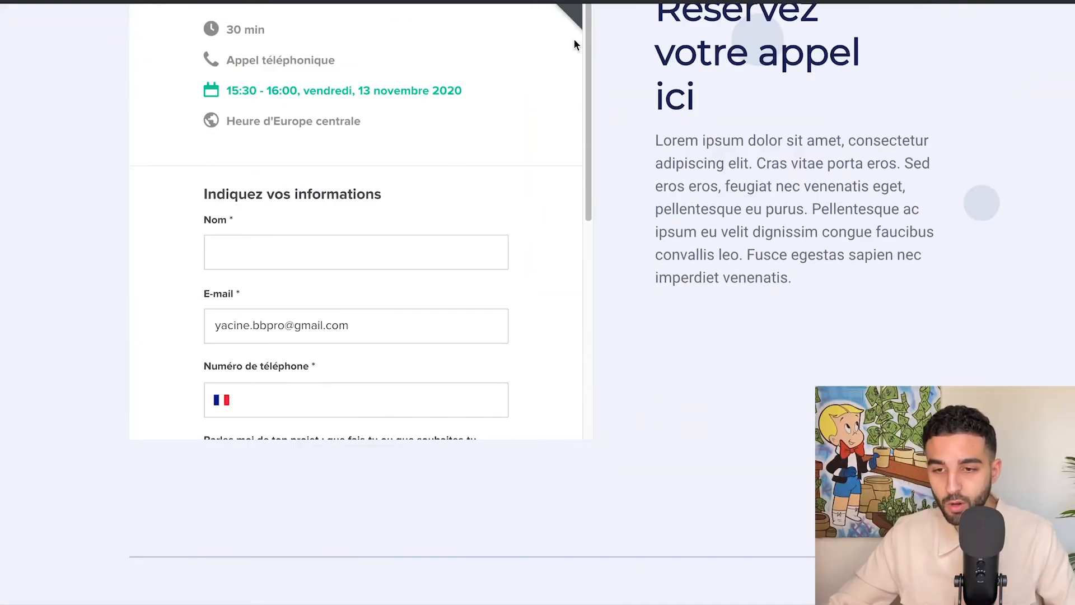
pyautogui.scroll(1, 380, 279)
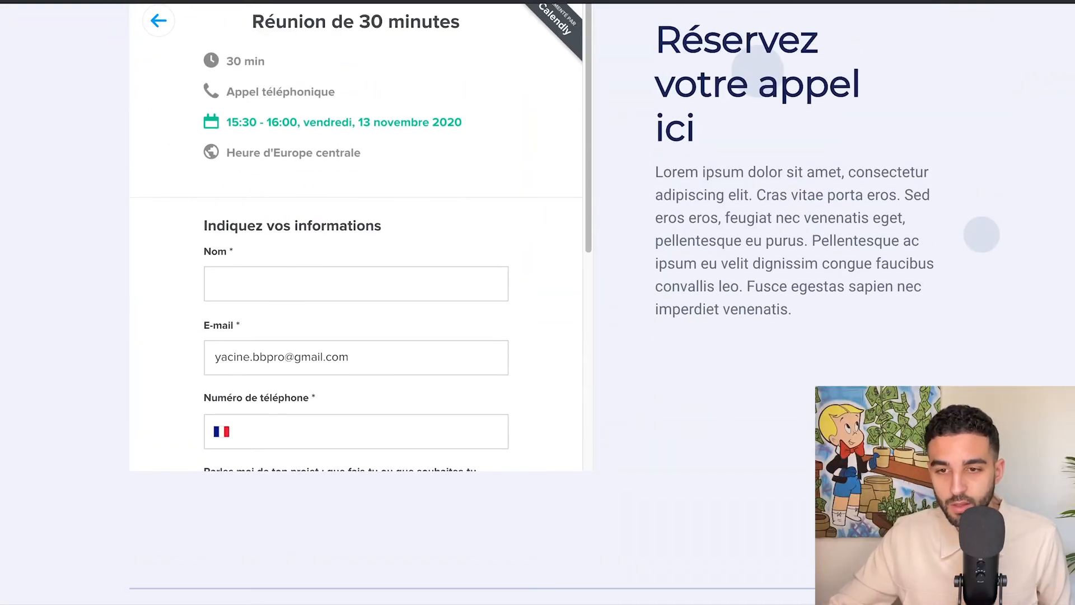